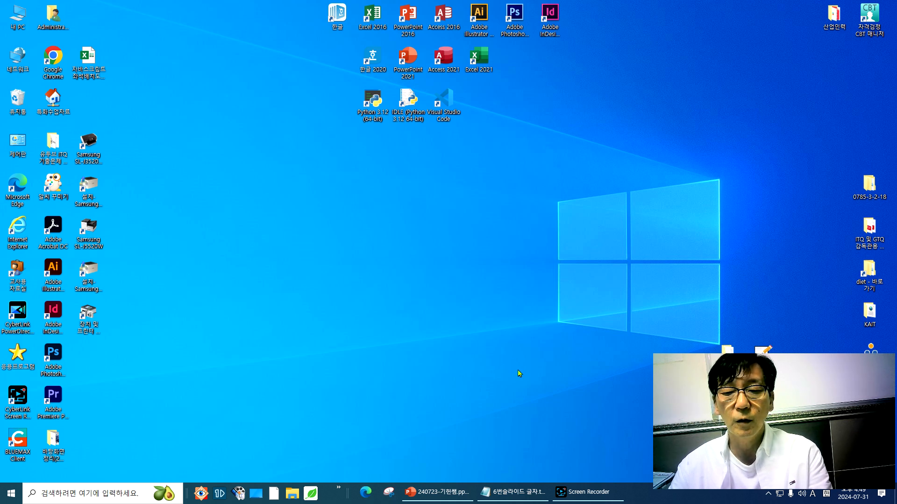
Step: Switch to the open PowerPoint presentation and delete the empty text placeholder from slide 6
left_click(429, 495)
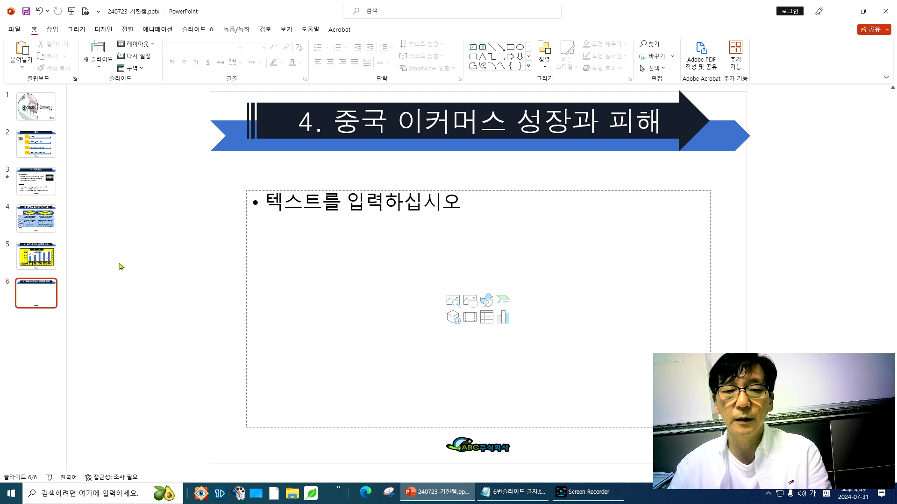
left_click(37, 299)
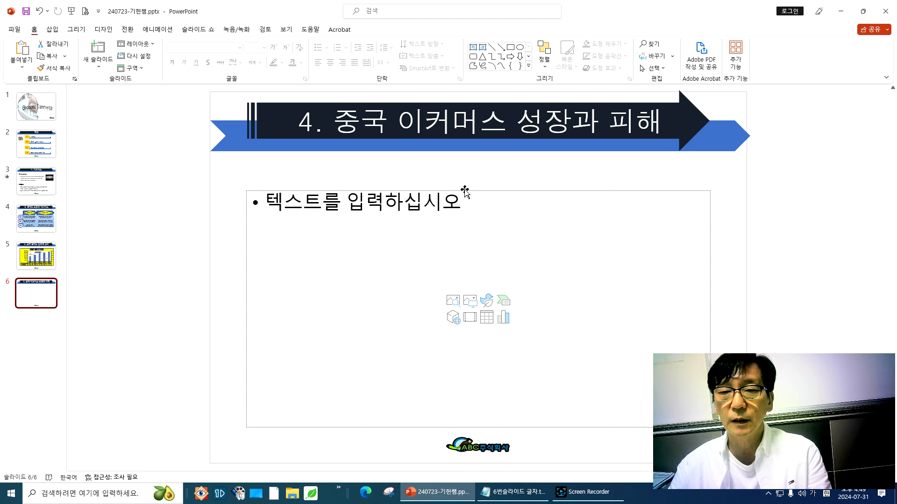
mouse_move(462, 188)
left_mouse_down()
mouse_move(424, 190)
mouse_move(470, 189)
left_mouse_up()
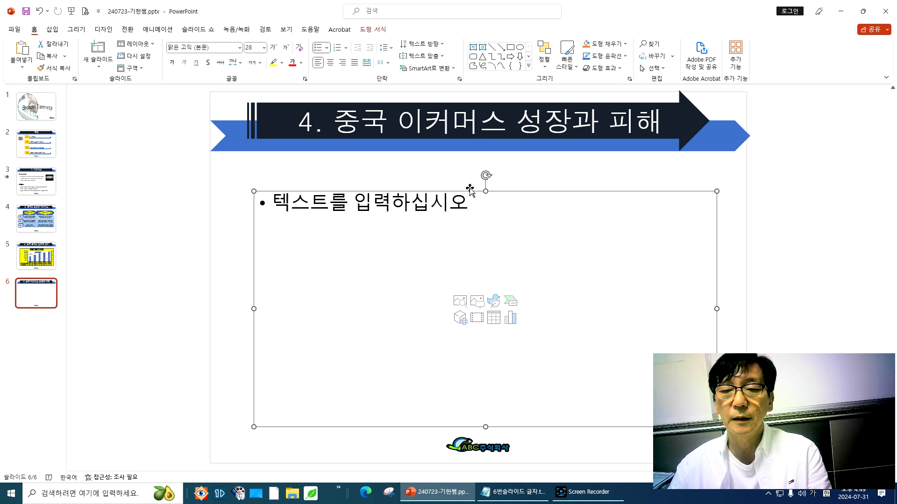
key("Delete")
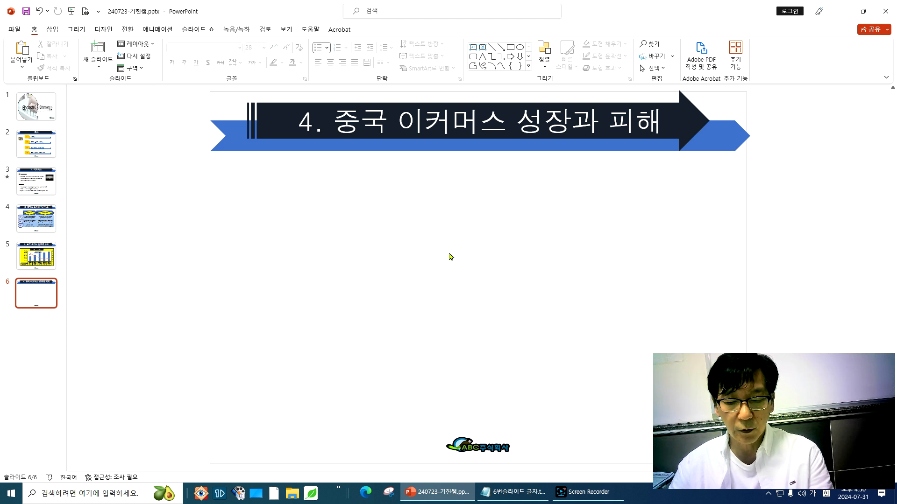
key("ctrl+z")
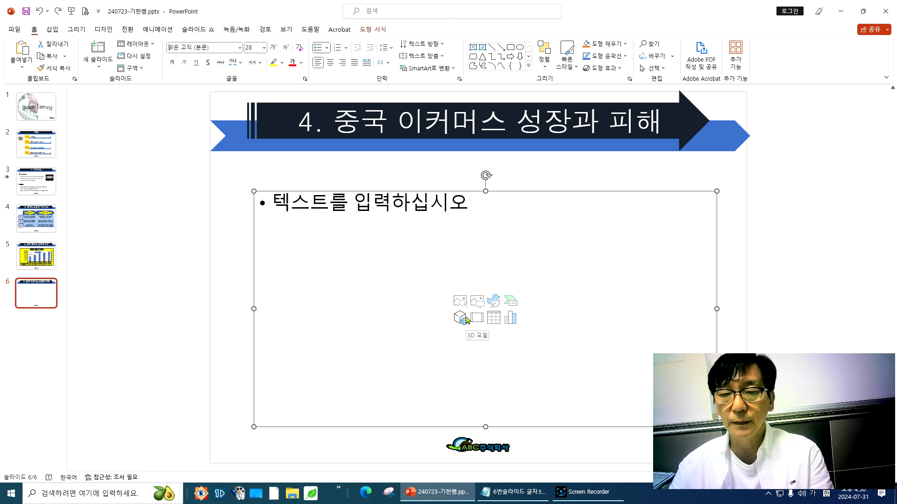
left_click(513, 303)
left_click(601, 321)
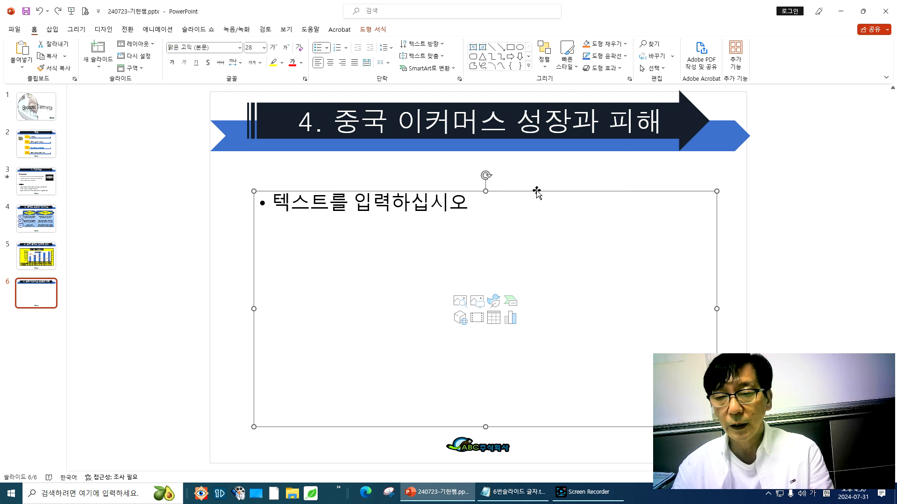
key("Delete")
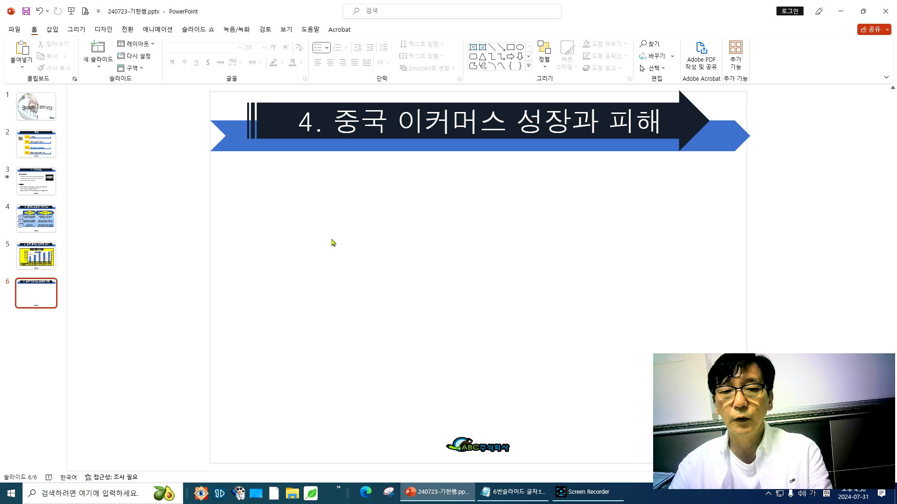
Step: Open 한글파워포인트(A형)_문제지.pdf from the 107_파워포인트 folder inside the 유투브 ITQ 기출문제 풀이(2021버전) desktop folder
mouse_move(438, 498)
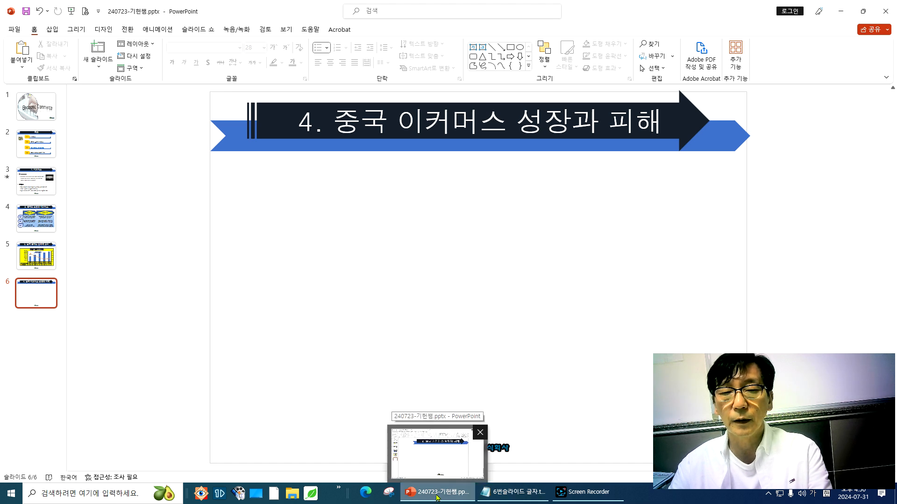
left_click(838, 16)
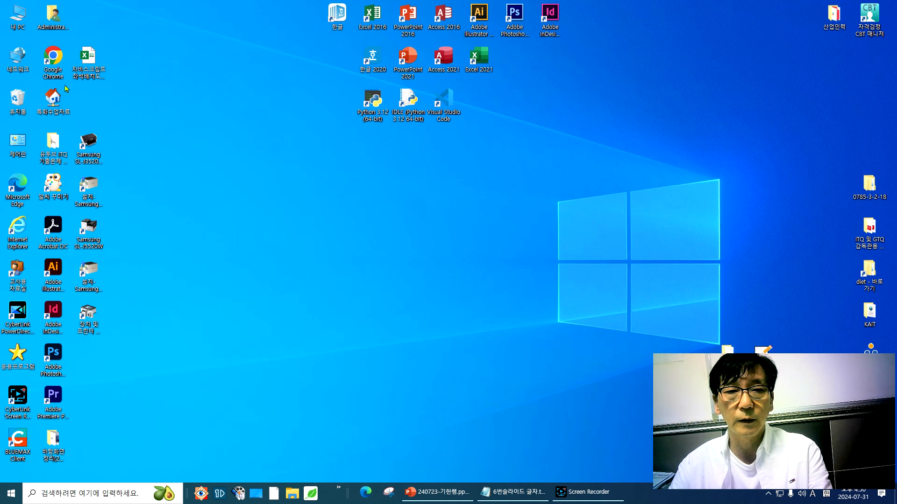
double_click(53, 148)
double_click(311, 202)
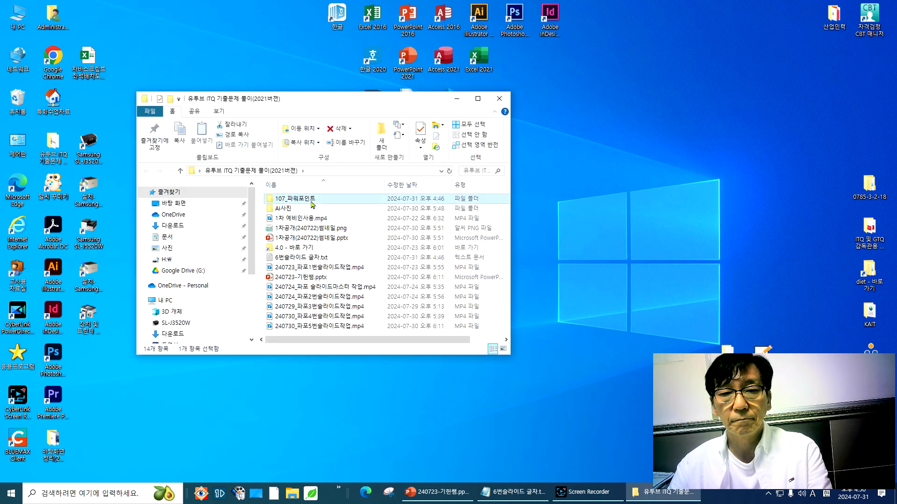
double_click(312, 219)
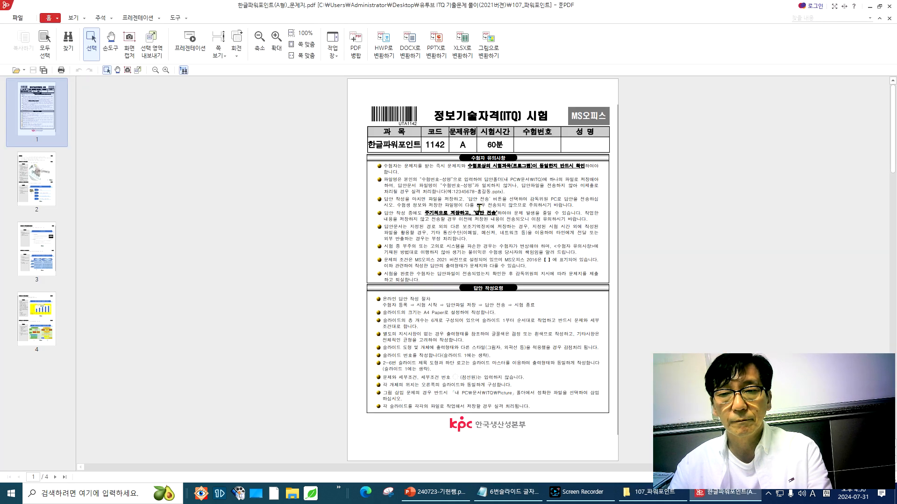
Step: Examine the slide 6 font, animation and shape layout requirements on page 4 of the exam PDF
left_click(37, 320)
scroll(448, 283, "up", 5)
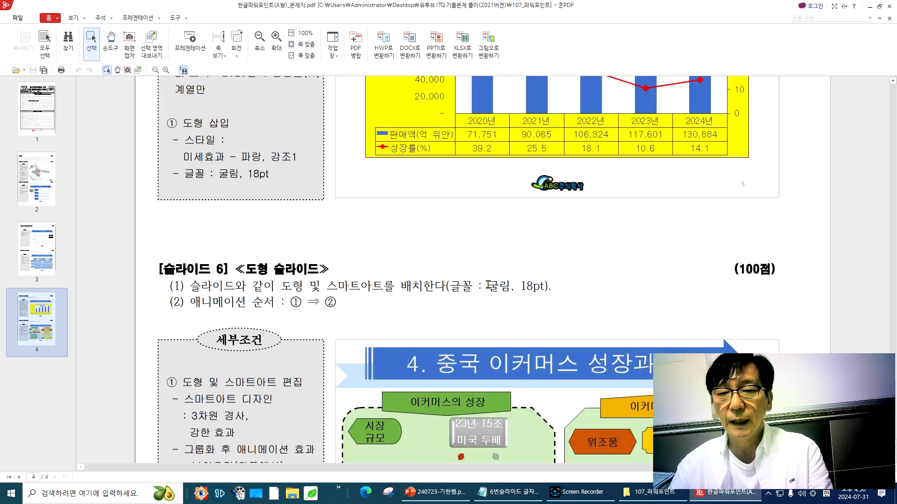
left_click_drag(491, 286, 548, 286)
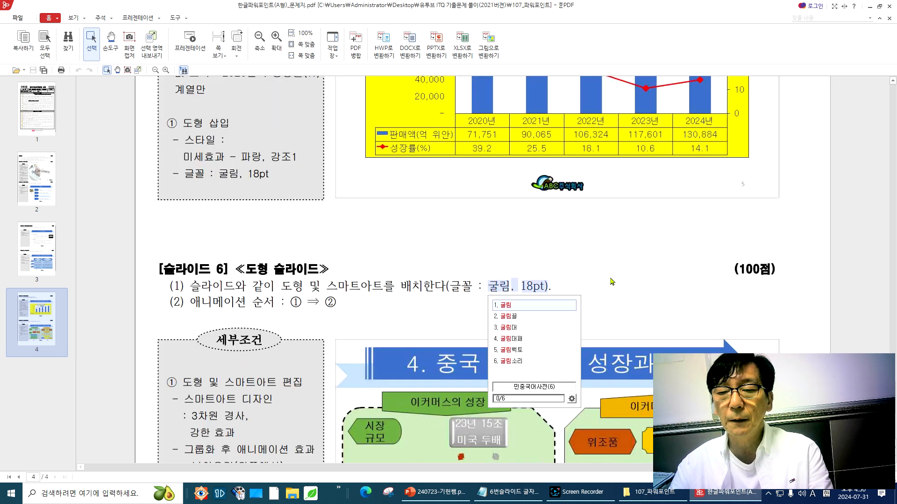
scroll(610, 279, "up", 4)
scroll(610, 279, "down", 4)
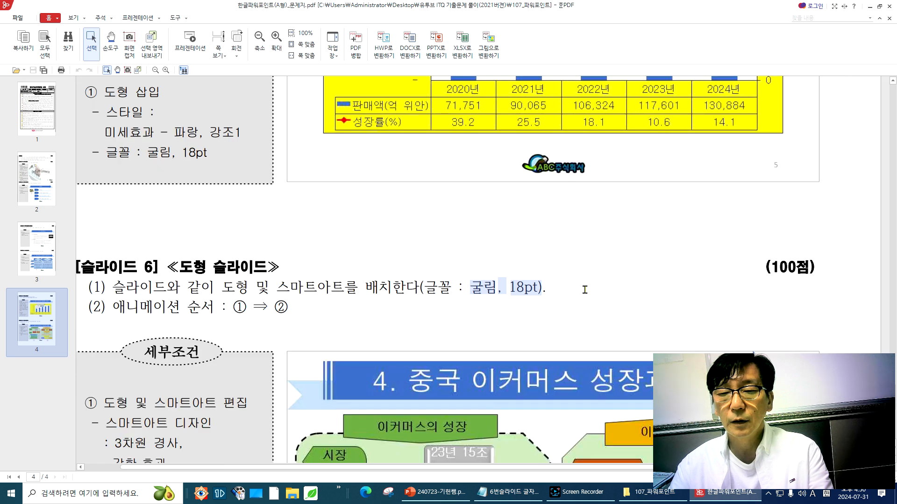
left_click(578, 280)
scroll(572, 242, "down", 3)
scroll(573, 247, "down", 4)
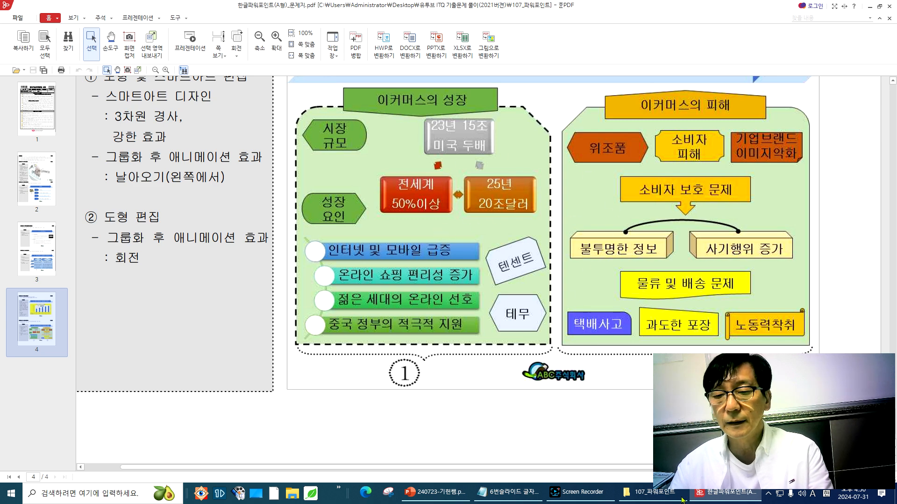
Step: Return to the PowerPoint presentation and draw a rectangle about 7.52 cm wide and 5.01 cm high on slide 6, containing the text 부산
left_click(868, 7)
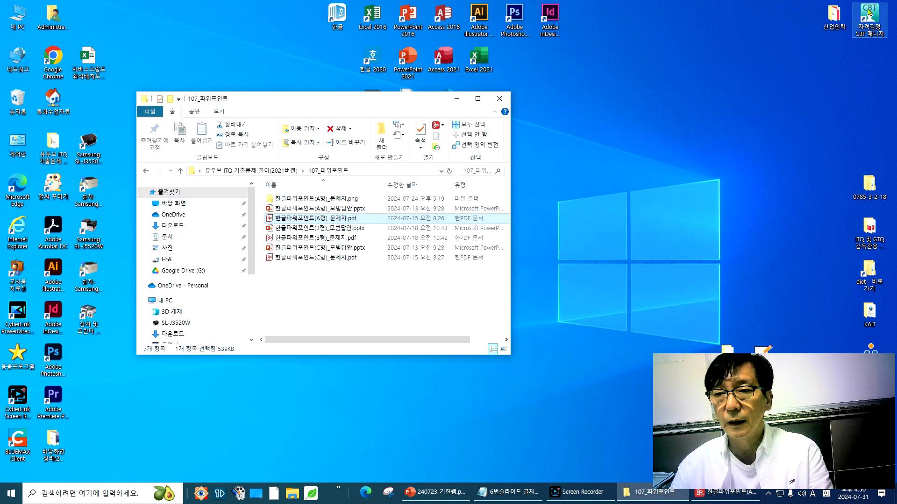
left_click(456, 99)
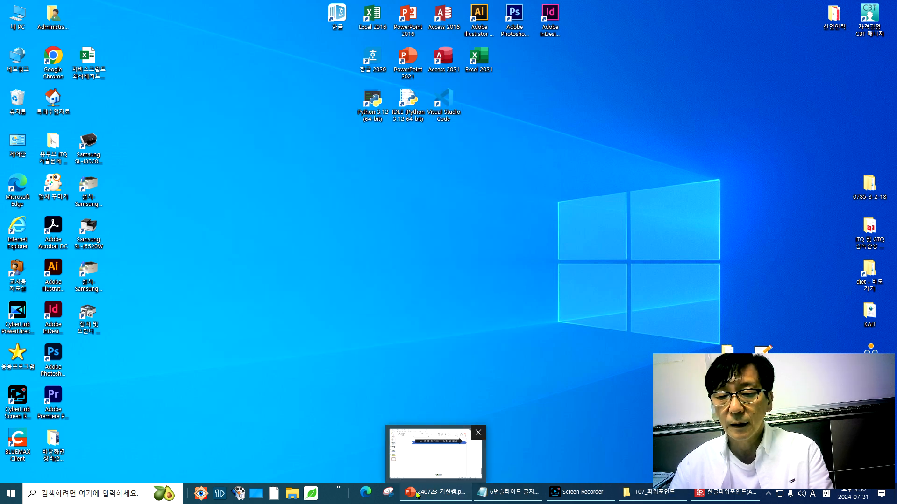
left_click(434, 491)
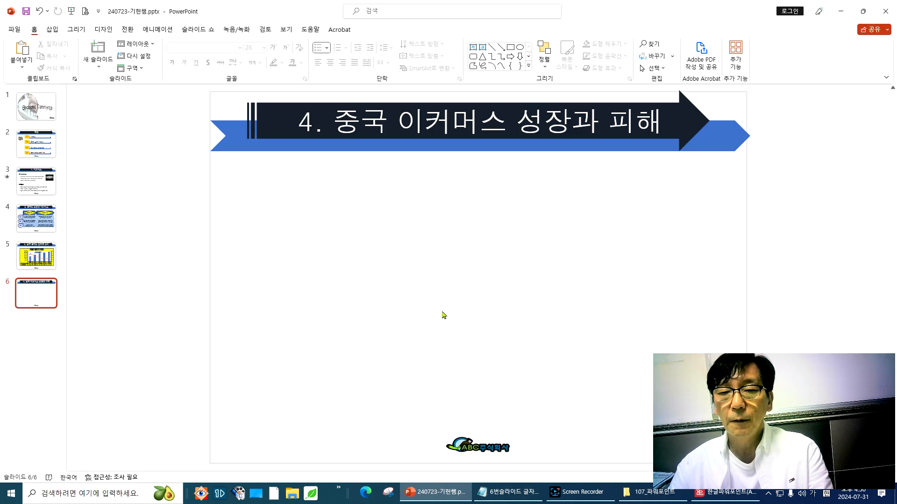
left_click(51, 29)
left_click(140, 69)
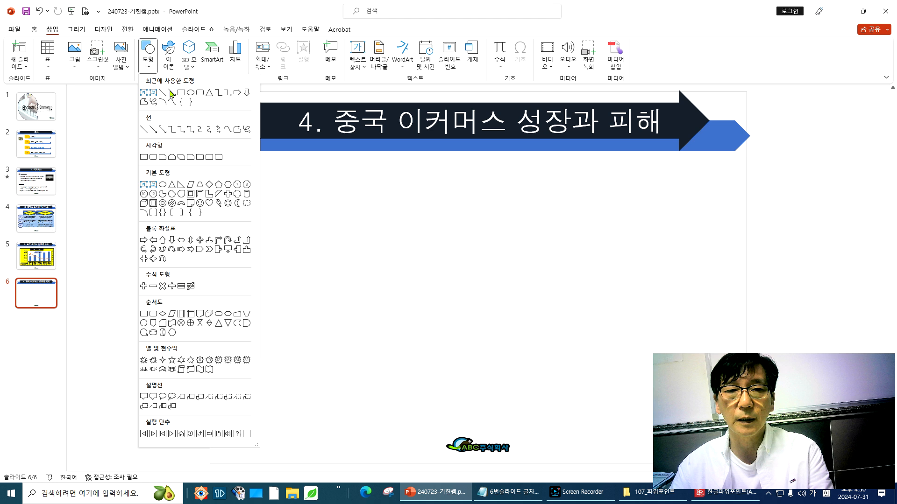
left_click(145, 158)
left_click_drag(336, 192, 484, 291)
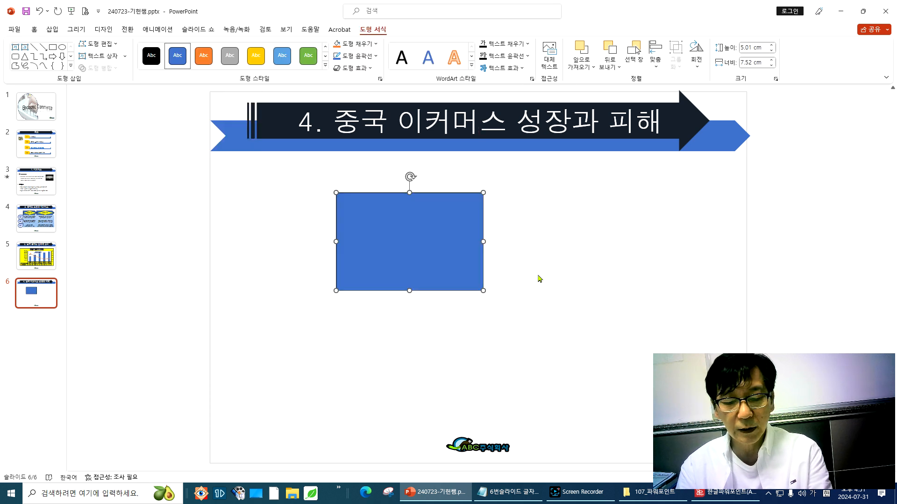
type("부사")
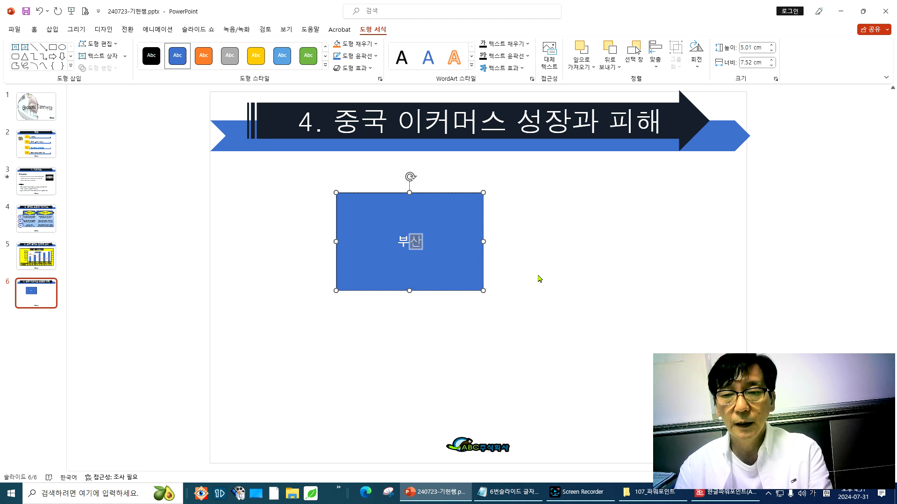
key("Escape")
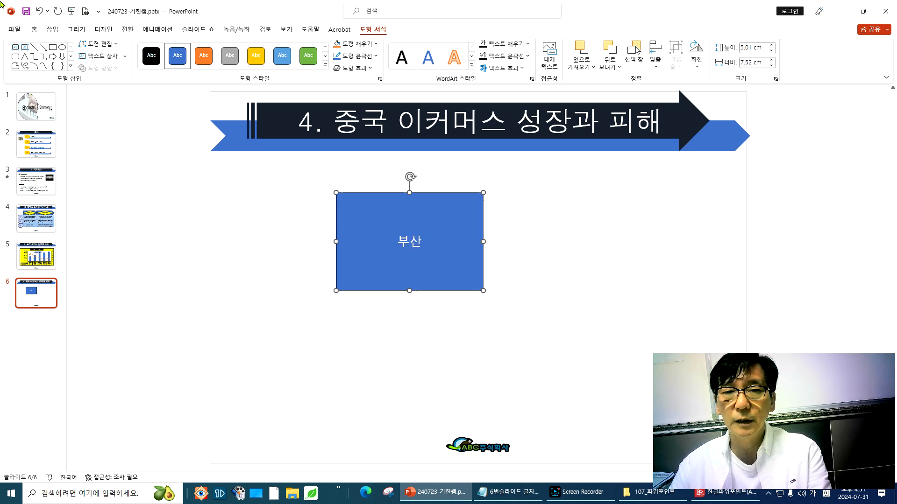
Step: Recheck slide 6's font requirement in the exam PDF and set the PowerPoint rectangle's text to black 굴림
left_click(36, 33)
left_click(719, 491)
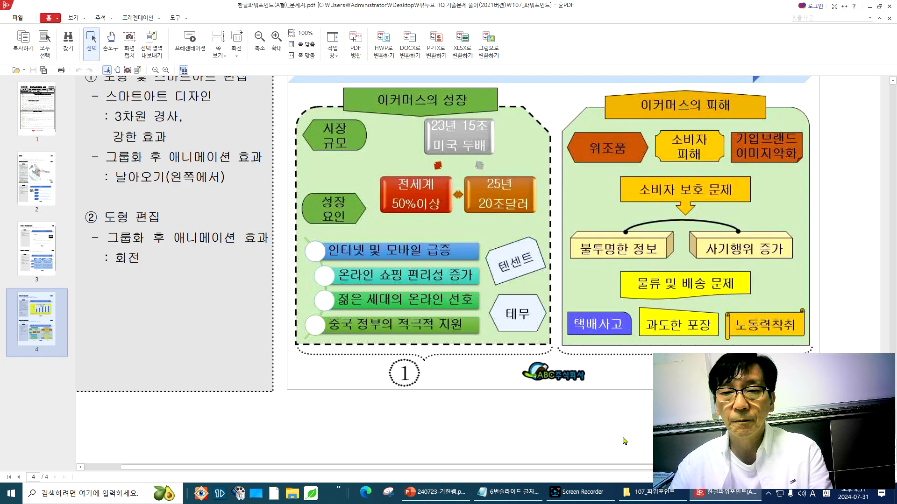
scroll(425, 188, "up", 5)
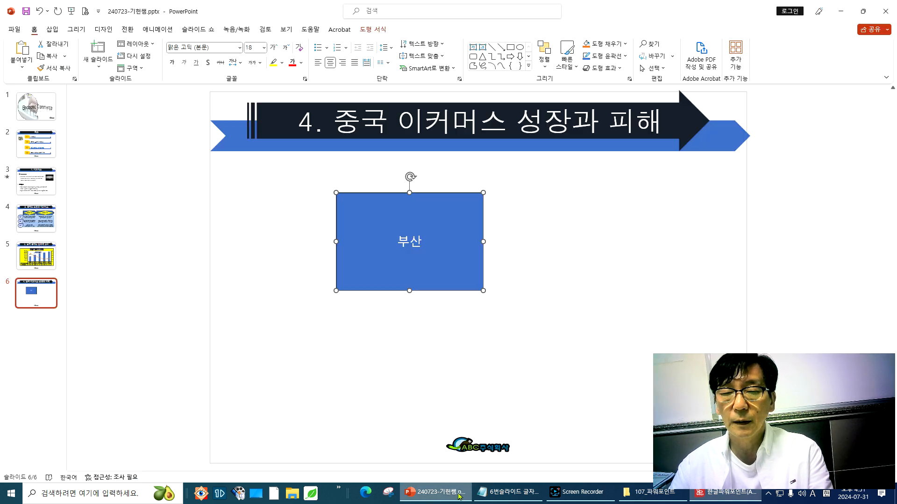
left_click(436, 492)
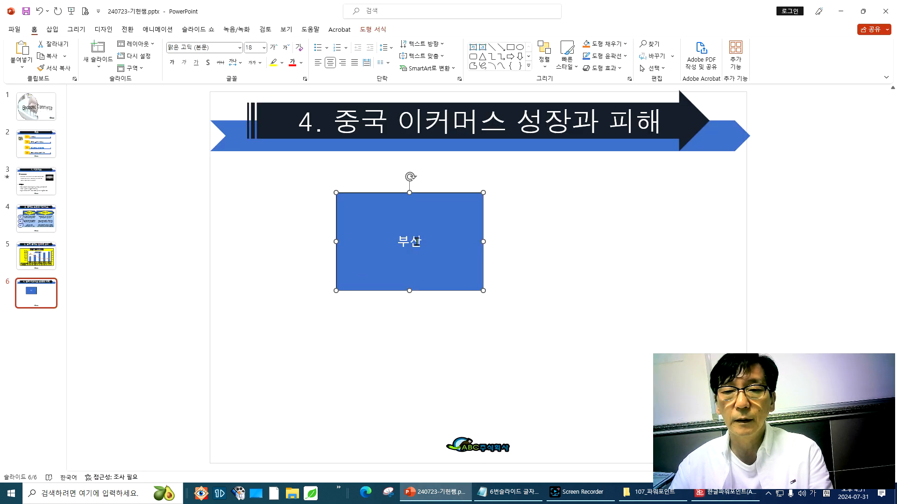
left_click(240, 47)
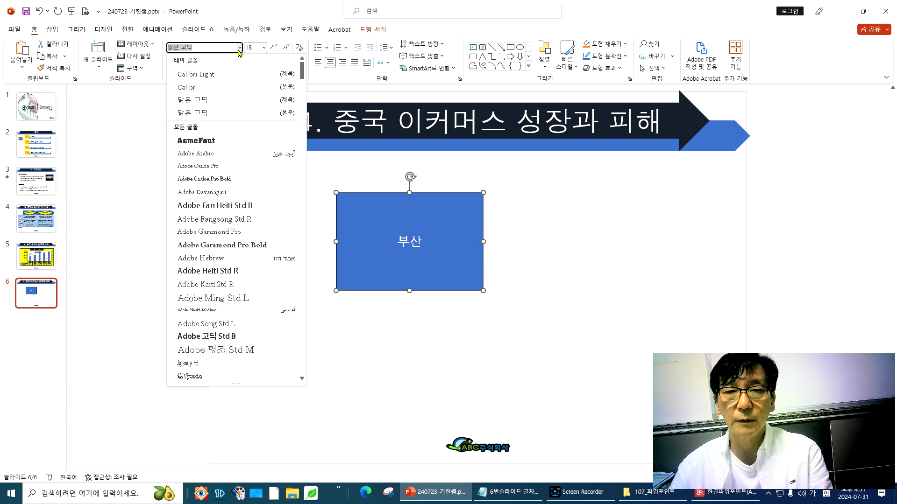
left_click_drag(302, 73, 304, 348)
left_click(207, 227)
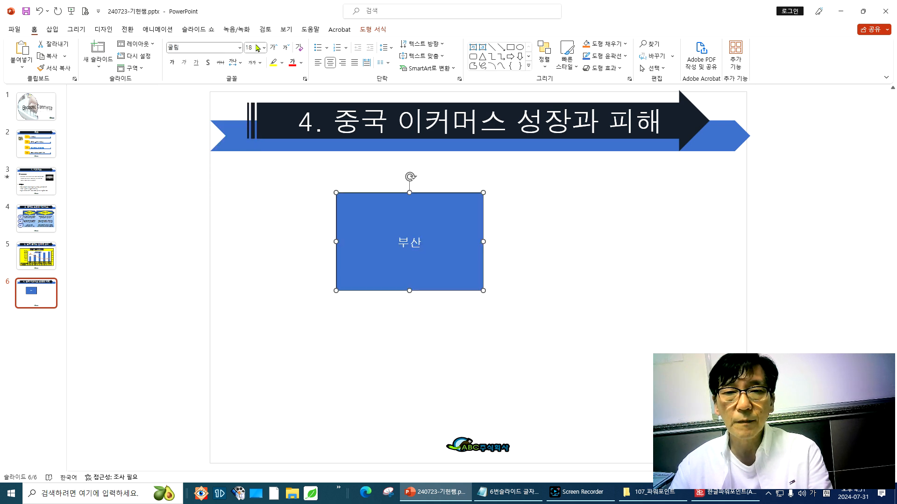
left_click(300, 63)
left_click(299, 87)
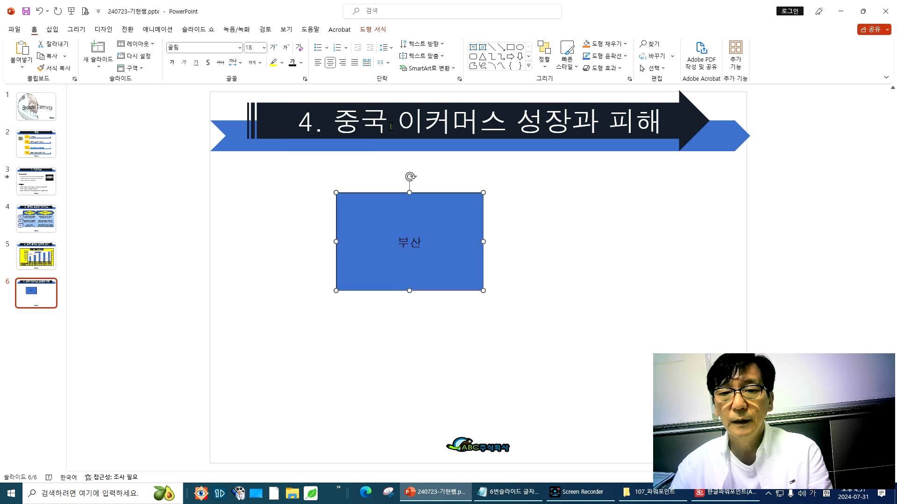
Step: Fill the rectangle with white and give it a black outline 1 pt thick
left_click(376, 30)
left_click(372, 43)
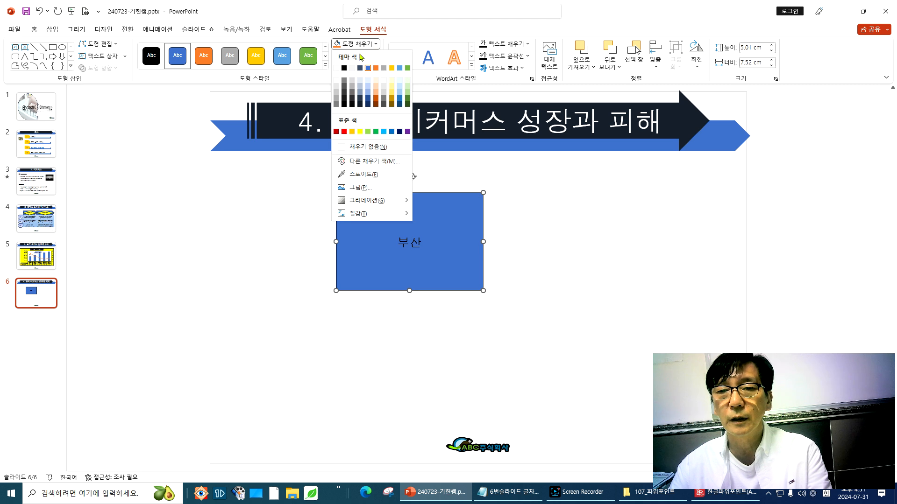
left_click(336, 83)
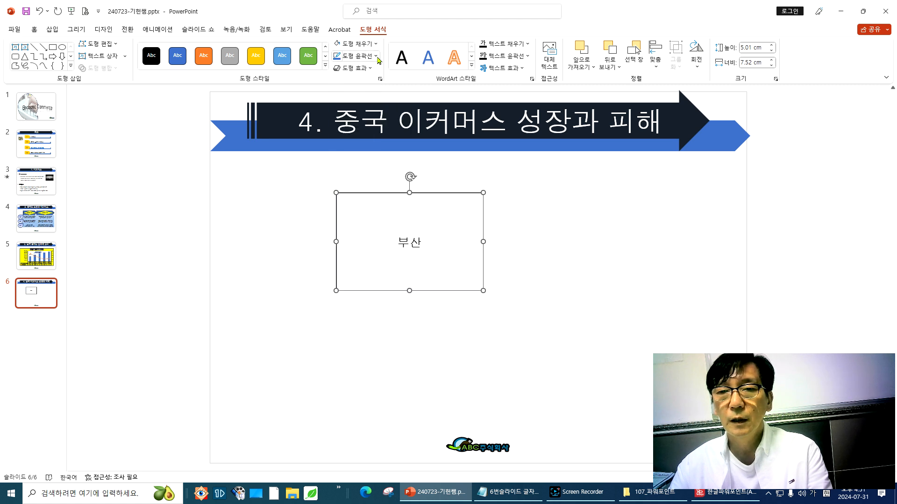
left_click(357, 56)
left_click(344, 81)
left_click(378, 56)
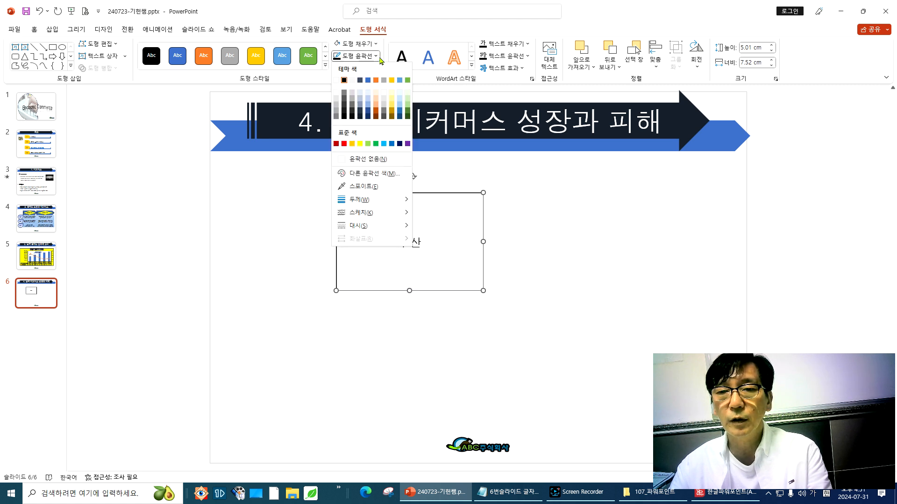
mouse_move(397, 203)
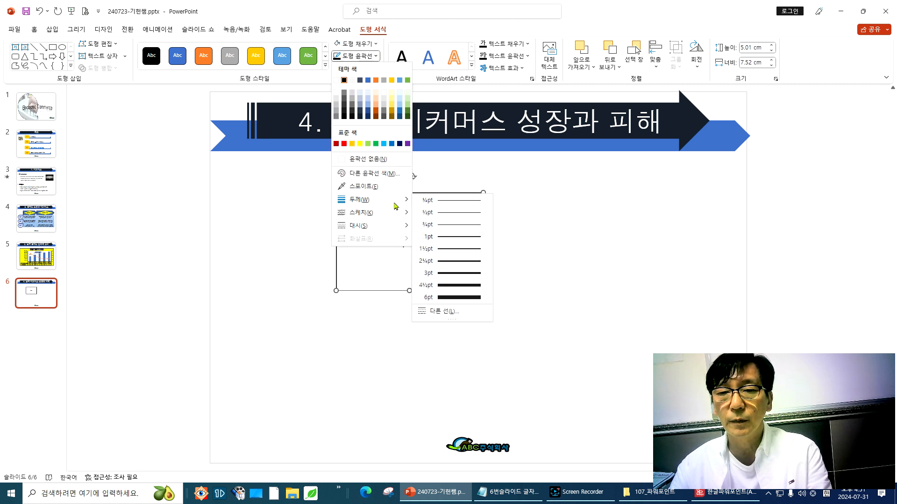
left_click(455, 240)
left_click(501, 241)
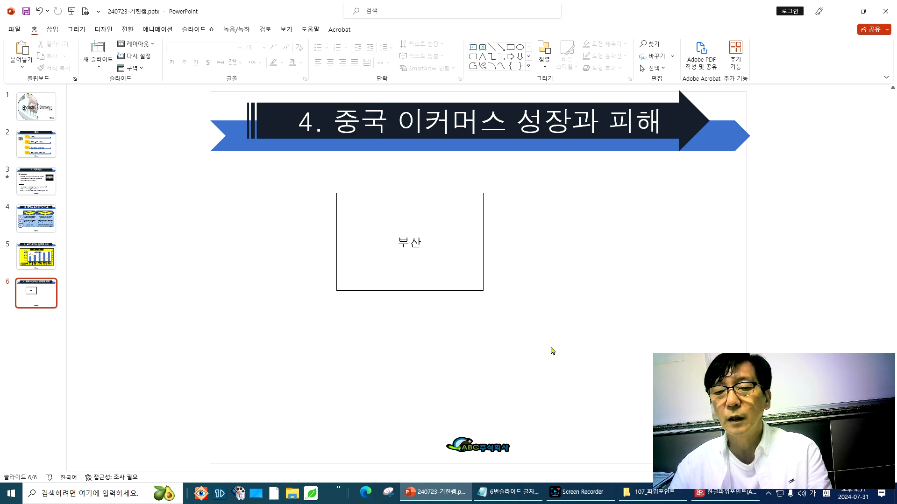
Step: Shrink the 부산 rectangle to about 5.39 cm wide and 3.74 cm high and move it toward the slide's upper-left area
left_click_drag(469, 286, 408, 293)
left_click_drag(391, 254, 375, 231)
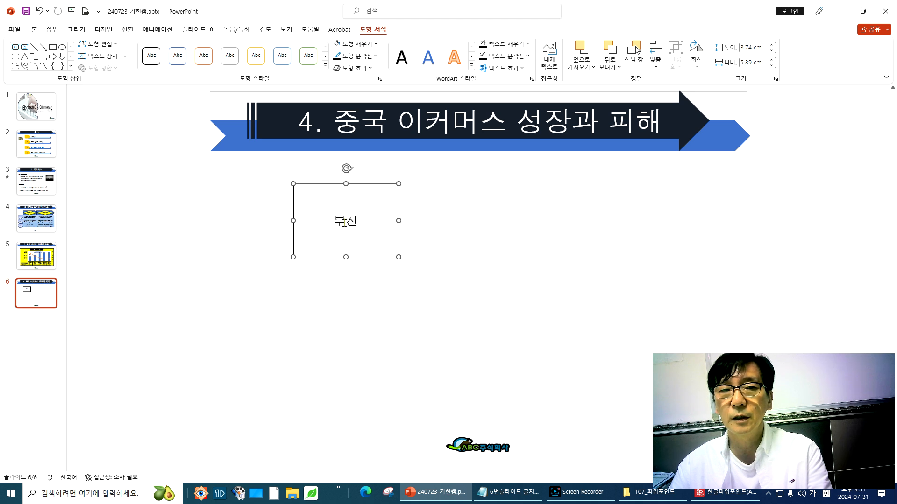
left_click(34, 30)
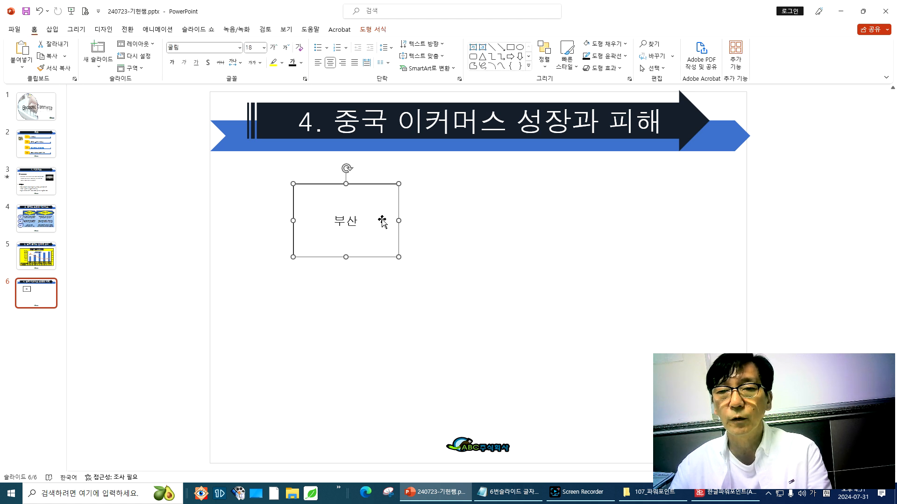
Step: Nudge the 부산 rectangle down and to the right, reapply its white fill, and review its outline
left_click_drag(375, 217, 382, 227)
left_click(370, 30)
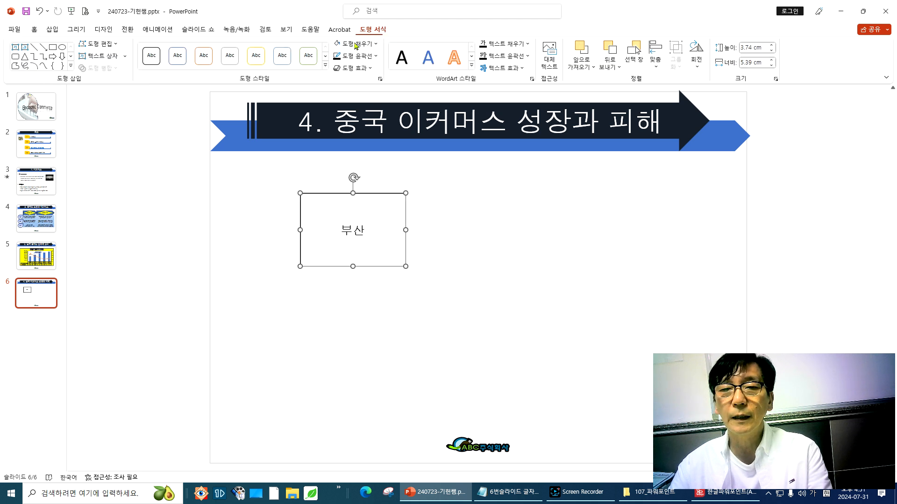
left_click(355, 44)
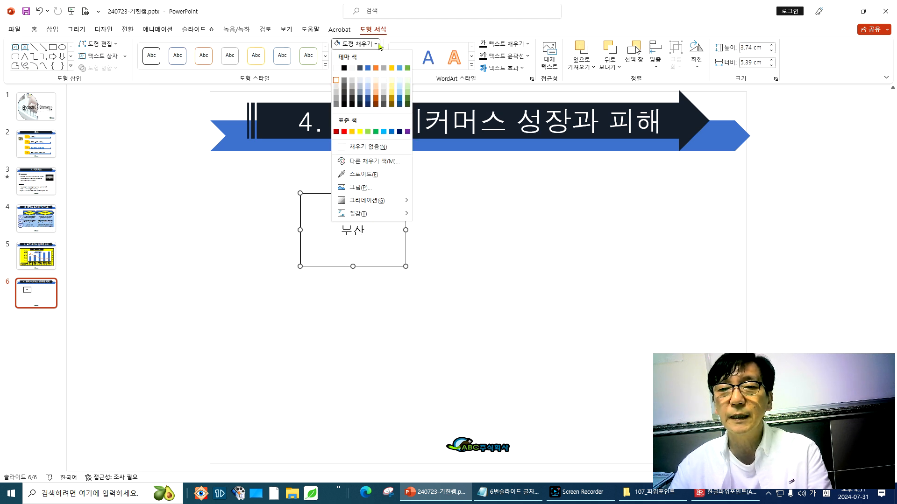
left_click(336, 80)
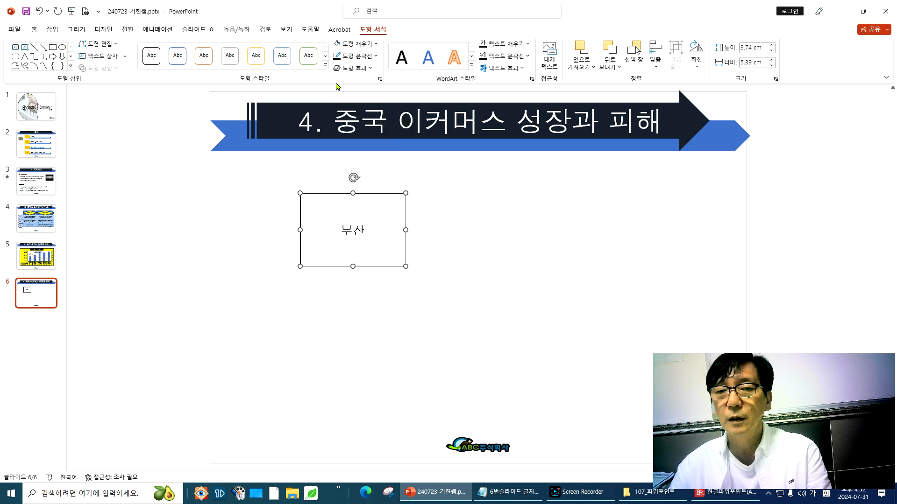
left_click(367, 58)
left_click(367, 58)
left_click(481, 269)
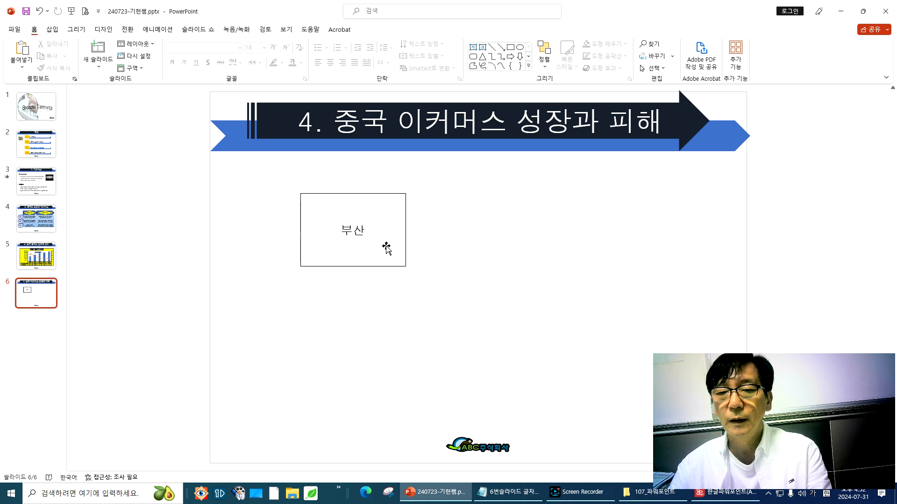
Step: Set the 부산 rectangle's formatting as the default for new shapes and delete the rectangle from slide 6
left_click_drag(386, 248, 391, 213)
right_click(391, 216)
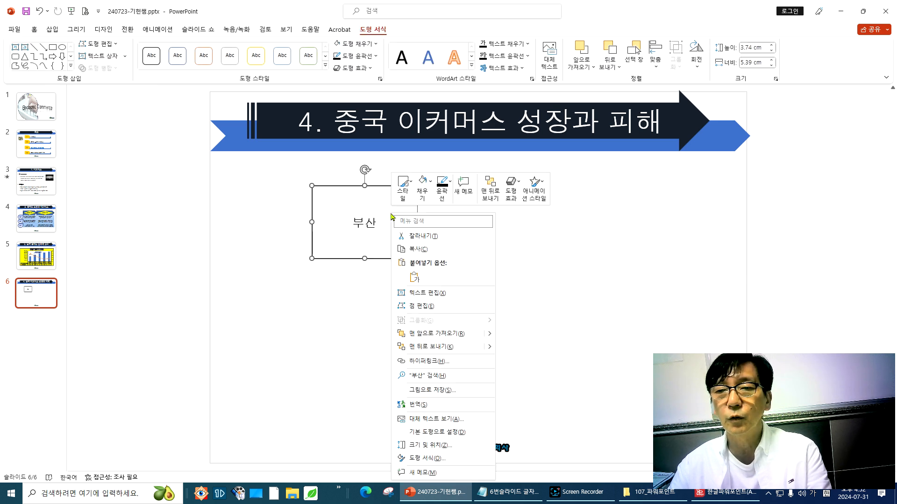
left_click(453, 432)
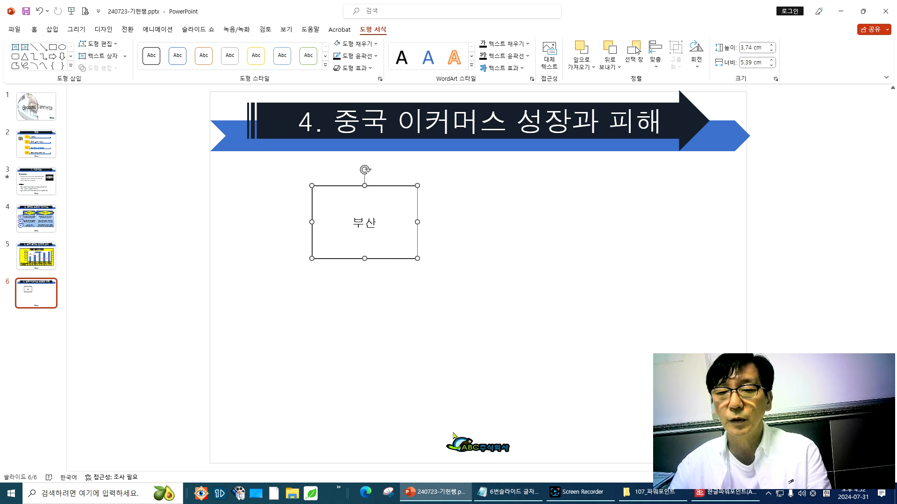
left_click_drag(391, 231, 396, 242)
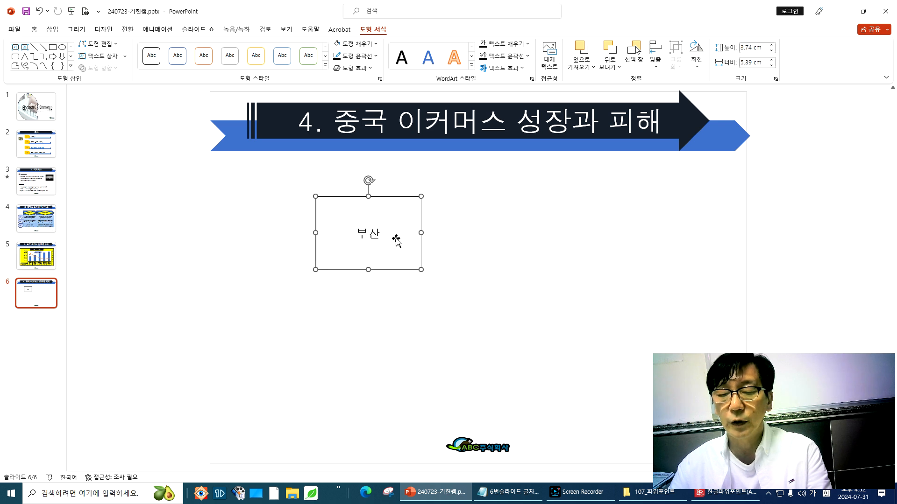
key("Delete")
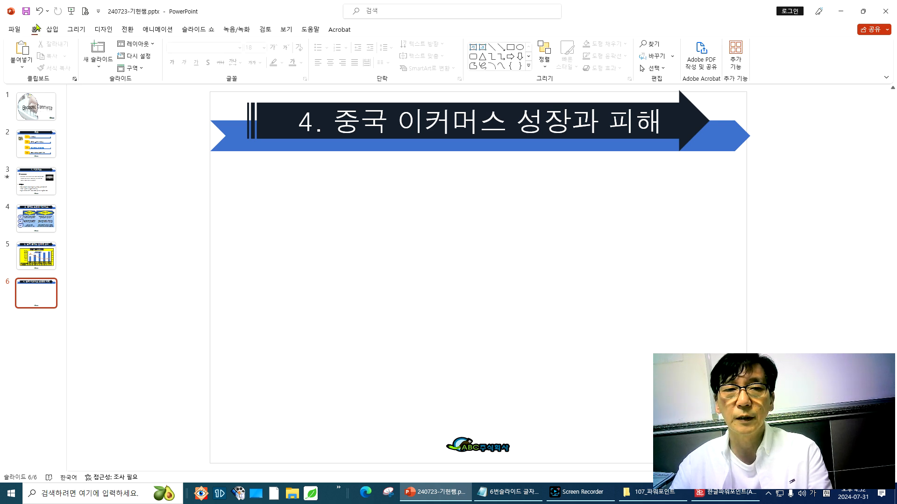
Step: Draw a heart about 6.9 cm wide and 4.84 cm high containing the text 휴가, and move it slightly up and left
left_click(52, 30)
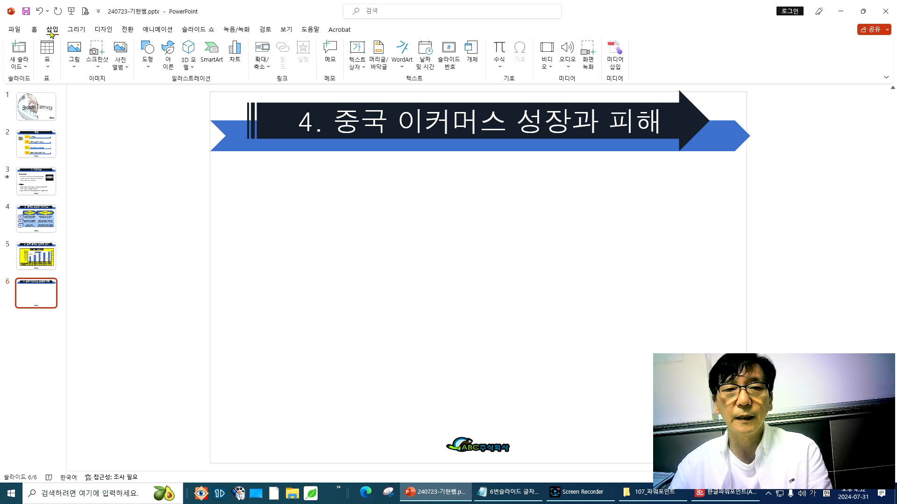
left_click(152, 70)
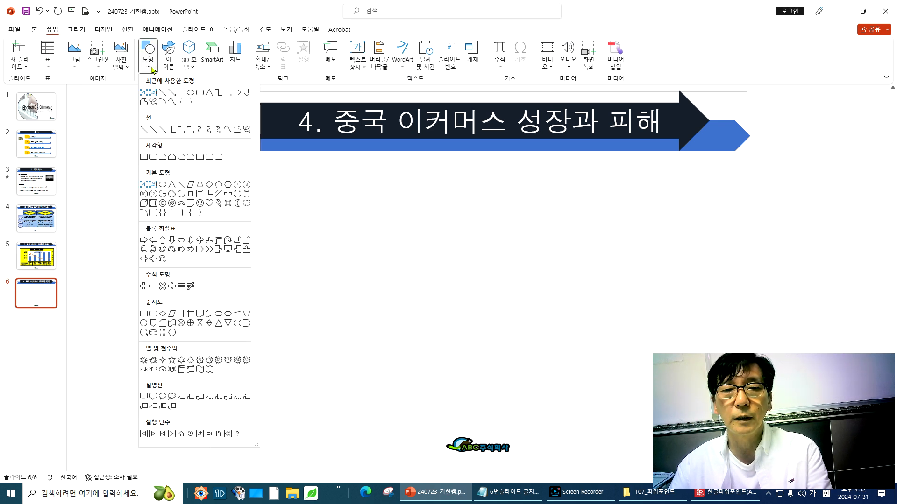
left_click(209, 204)
left_click_drag(350, 227, 471, 313)
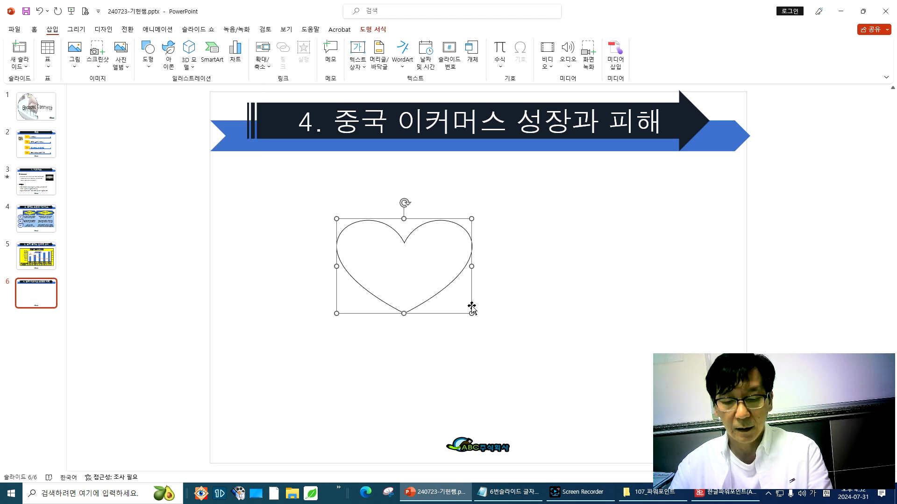
type("휴기")
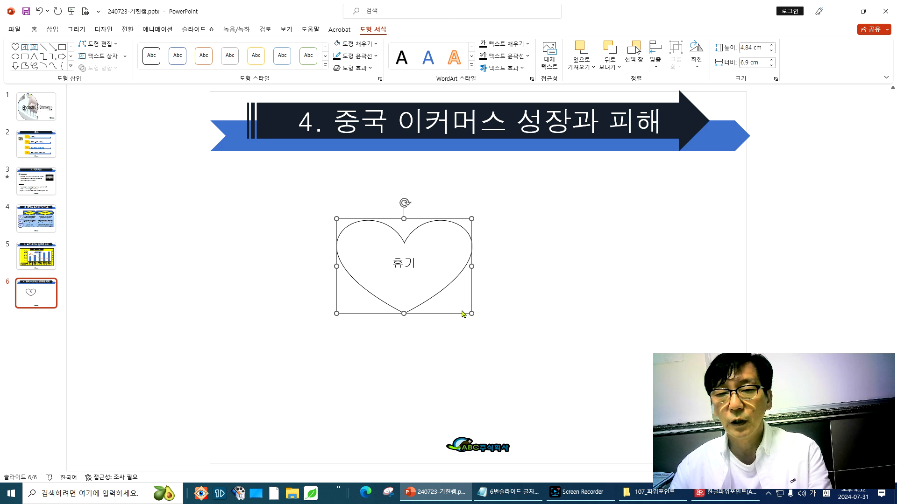
left_click(490, 312)
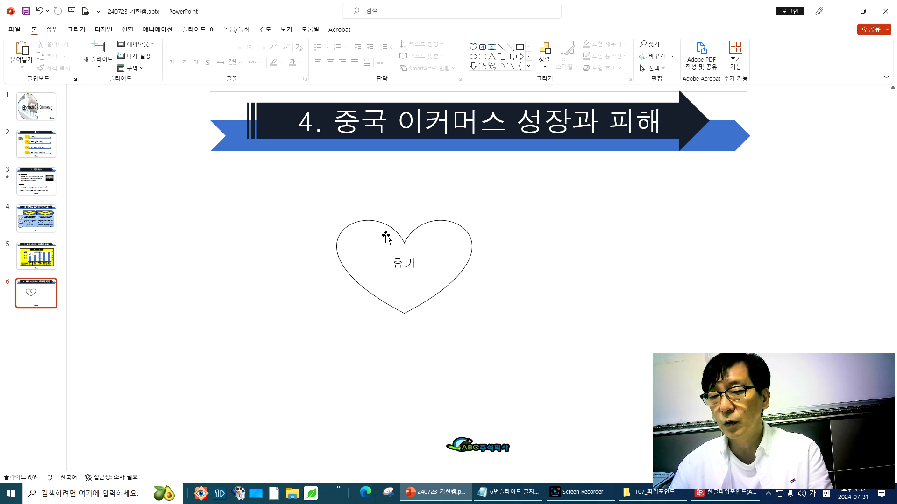
left_click_drag(447, 259, 440, 247)
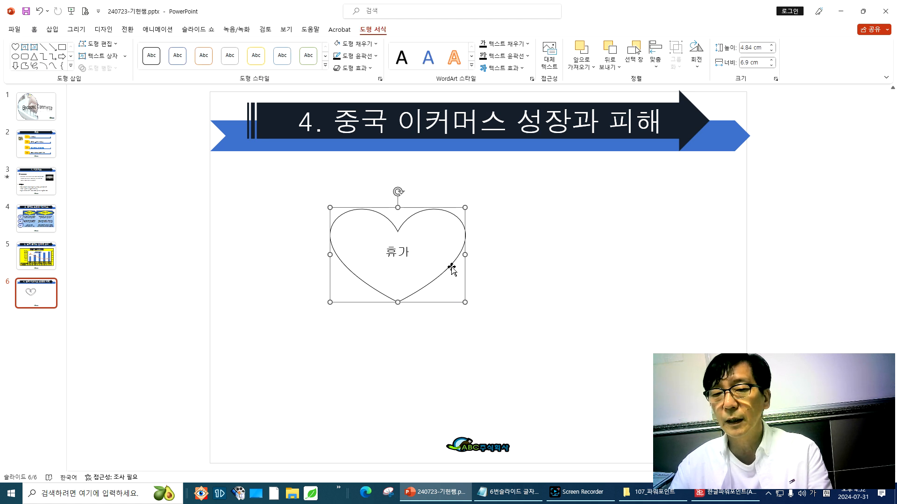
Step: Draw a plaque shape about 5.27 cm wide and 4.24 cm high beside the heart, containing the text 금정구
left_click(52, 29)
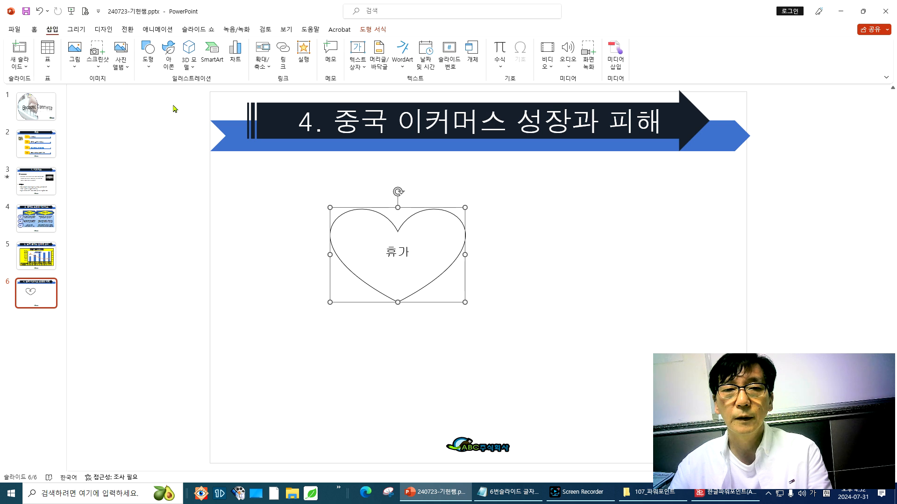
left_click(149, 69)
left_click(239, 195)
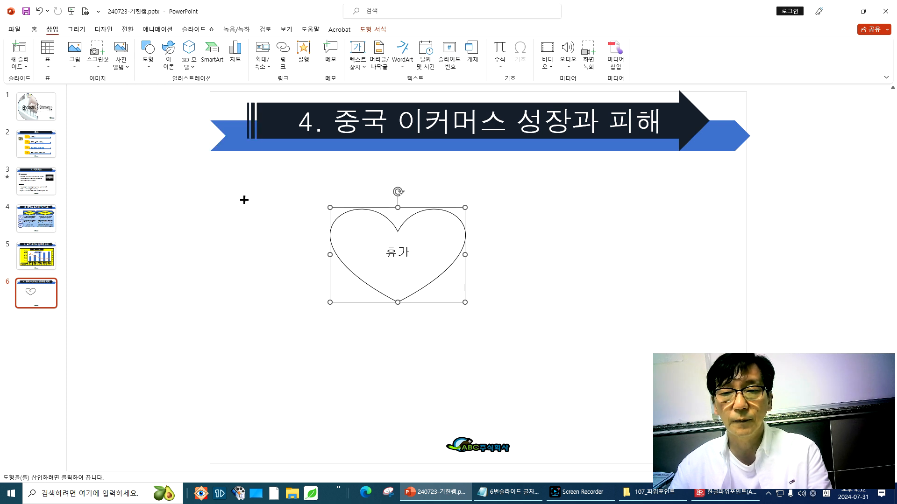
mouse_move(517, 229)
left_mouse_down()
mouse_move(649, 310)
mouse_move(620, 311)
left_mouse_up()
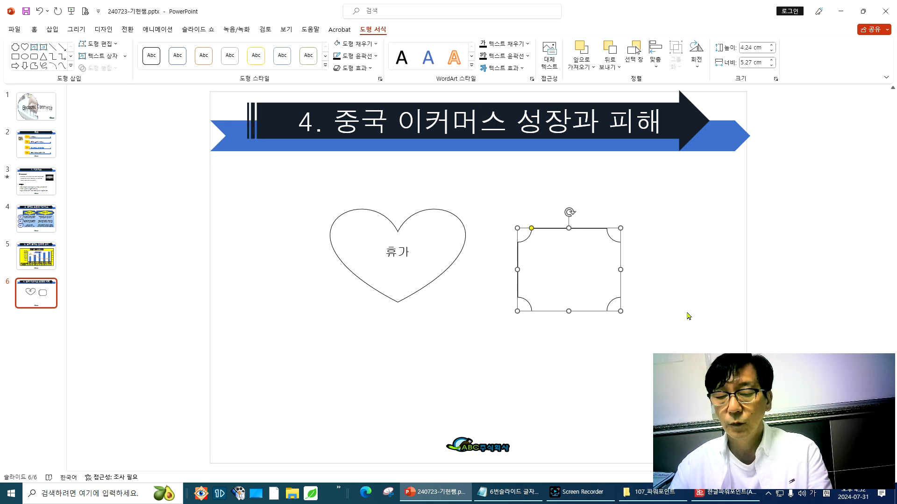
type("금정구")
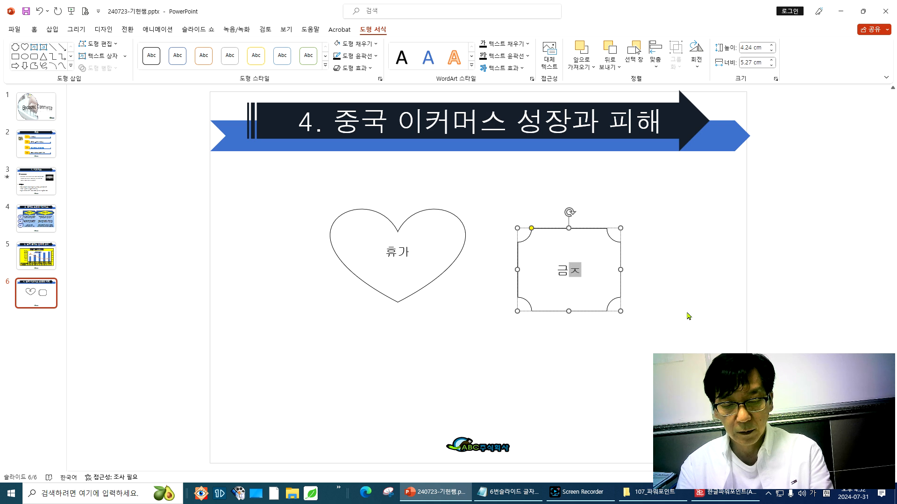
left_click(567, 323)
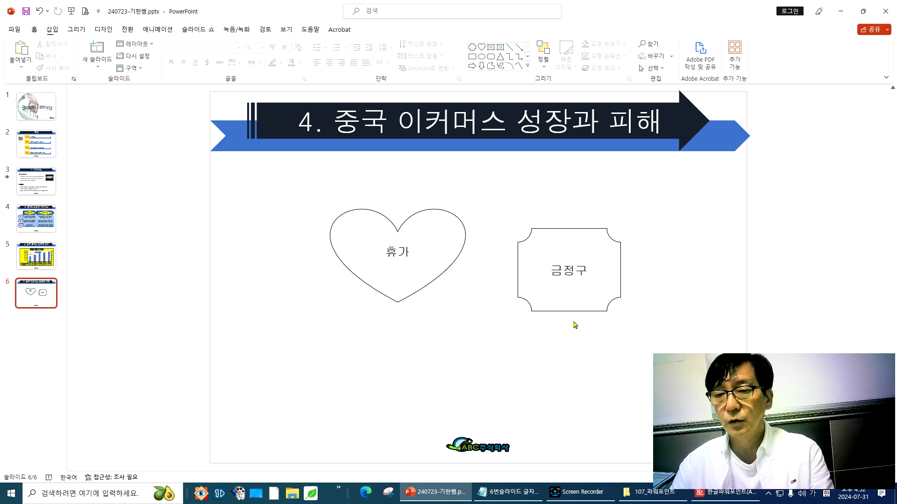
Step: Select both the heart and the plaque shape and delete them from slide 6
left_click(386, 268)
left_click(557, 304)
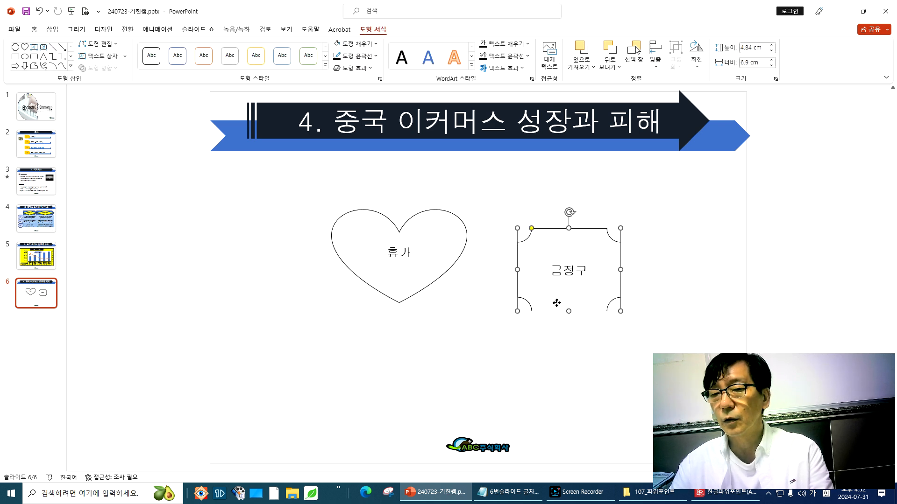
left_click_drag(280, 192, 691, 344)
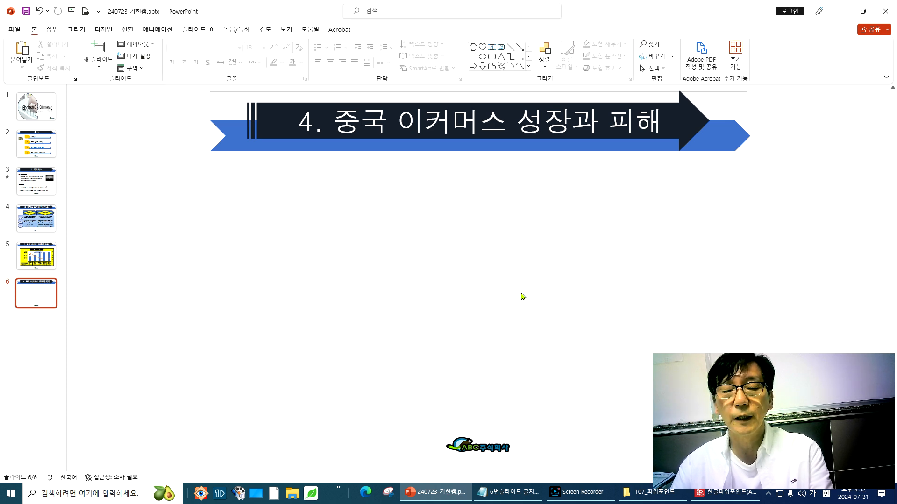
Step: Check slide 6 in the exam PDF, return to PowerPoint, and draw a pentagon about 11.79 cm wide and 2.25 cm high containing 이커머스
left_click(730, 500)
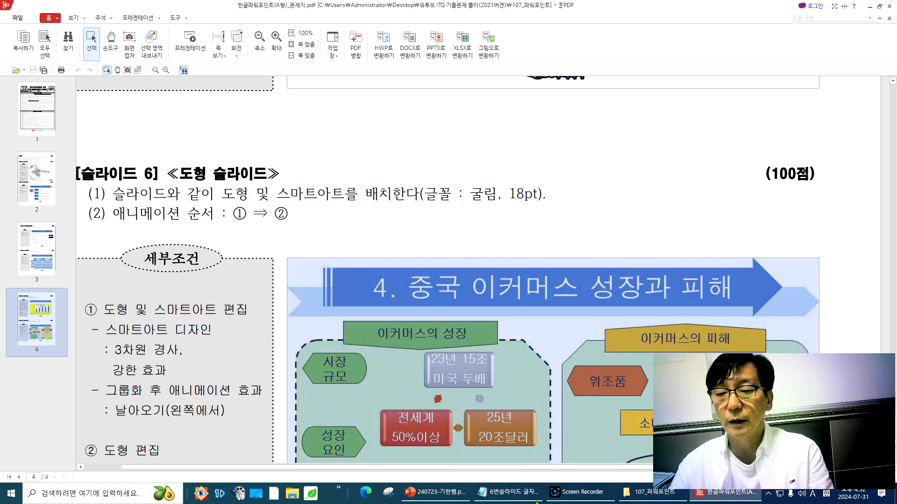
left_click(435, 492)
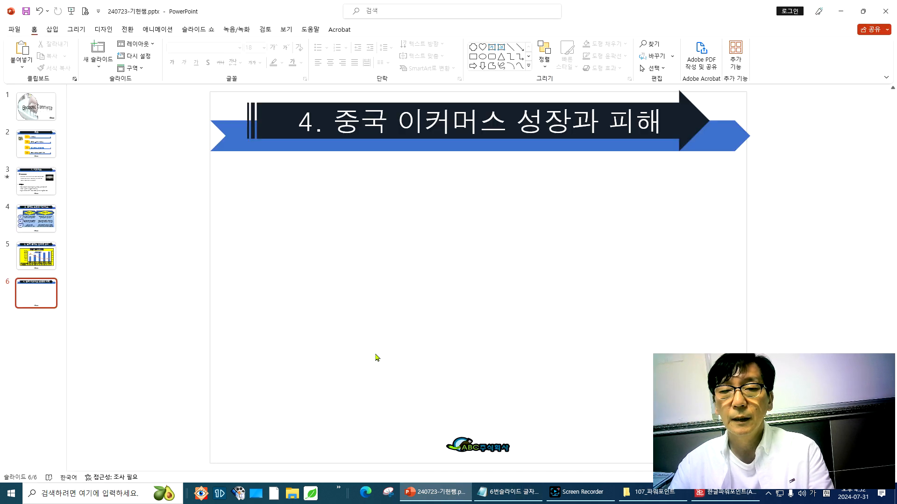
left_click(57, 30)
left_click(148, 61)
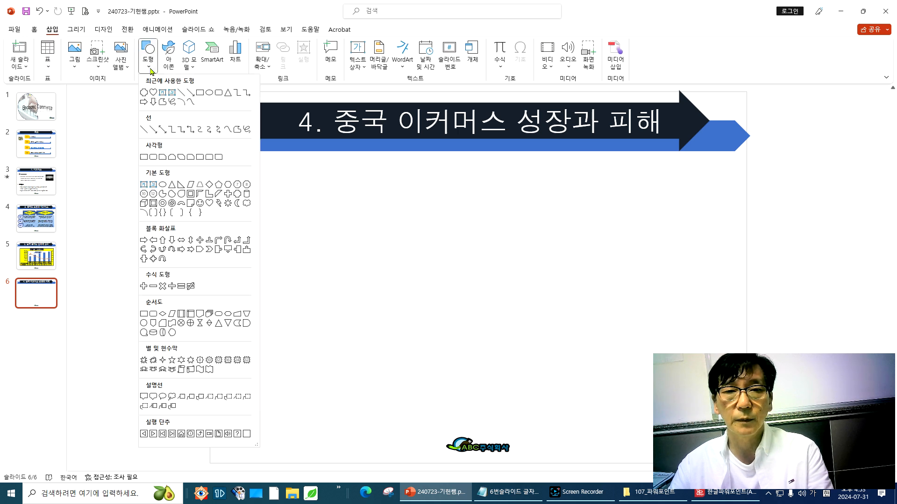
left_click(218, 184)
left_click_drag(295, 198, 525, 241)
type("이")
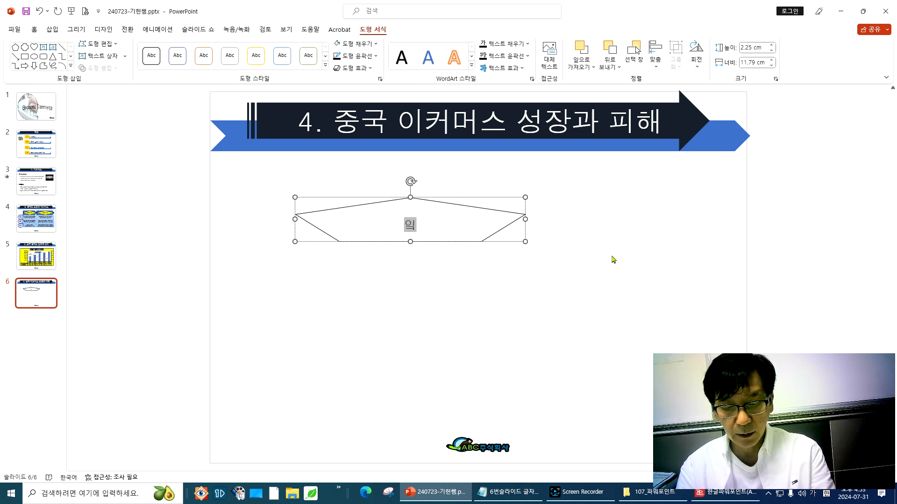
type("커머스")
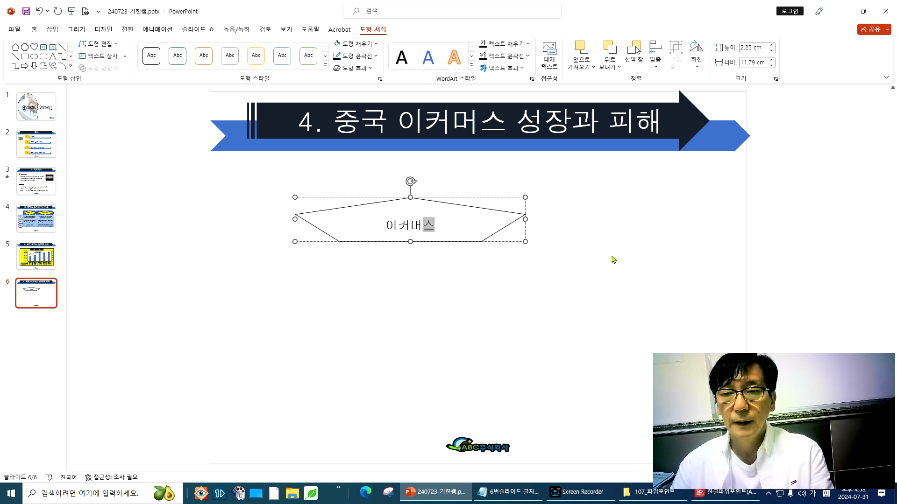
key("Escape")
Step: Copy the 이커머스 pentagon to the right of the original, flip the copy vertically, and align the two side by side
left_click_drag(464, 225, 679, 232)
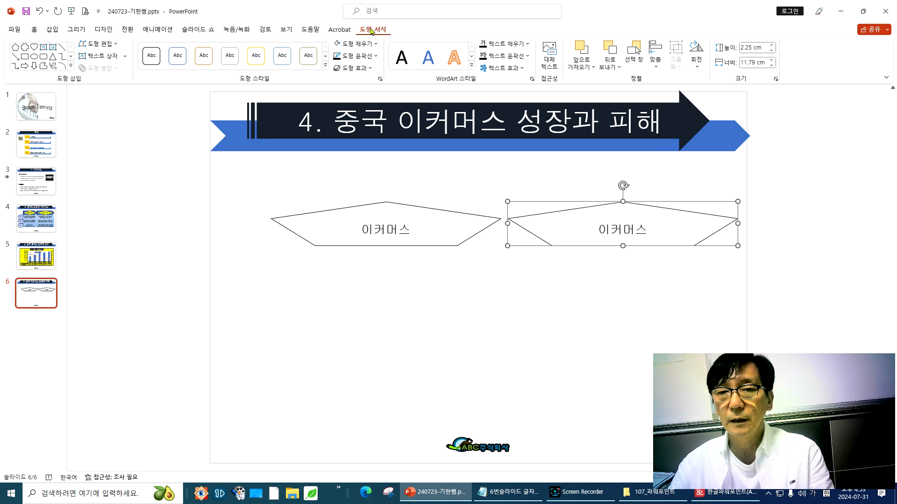
left_click(691, 69)
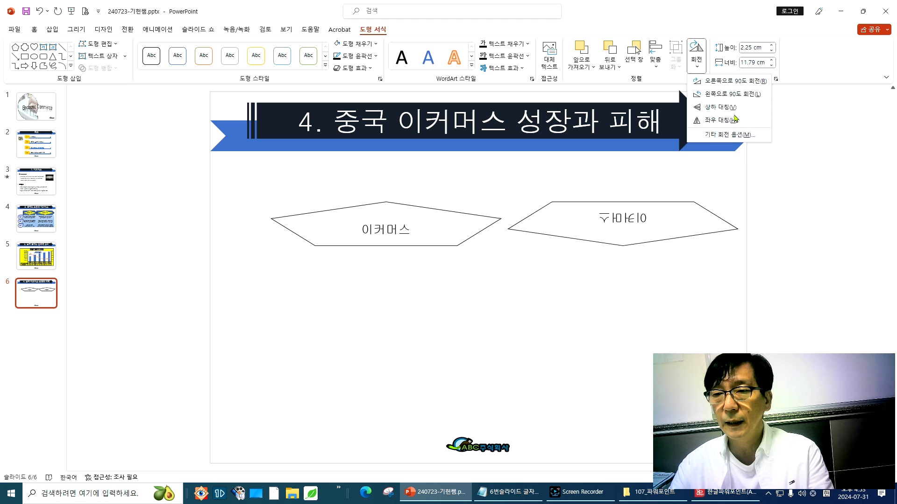
left_click(735, 110)
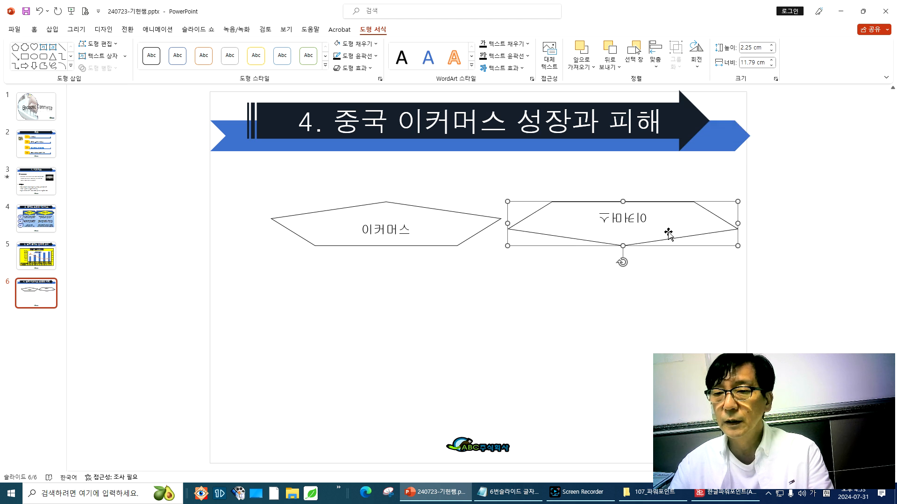
left_click_drag(644, 232, 630, 238)
left_click_drag(457, 237, 417, 240)
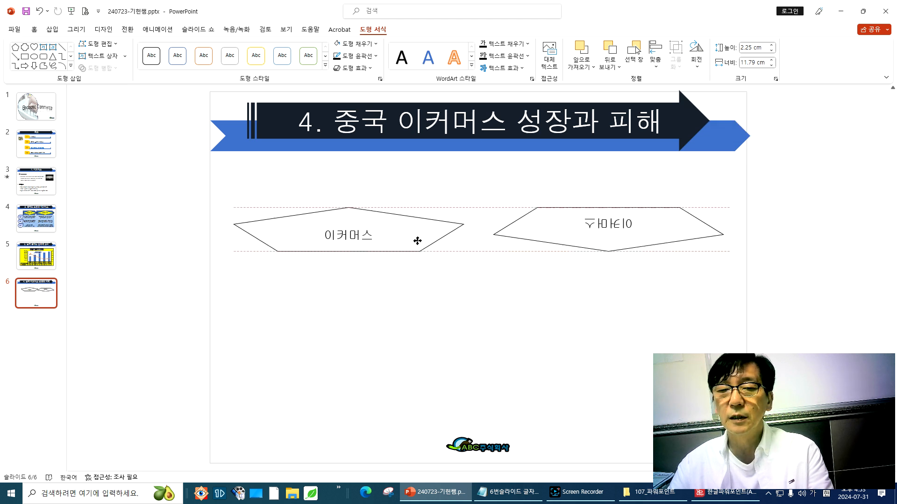
left_click_drag(555, 236, 538, 235)
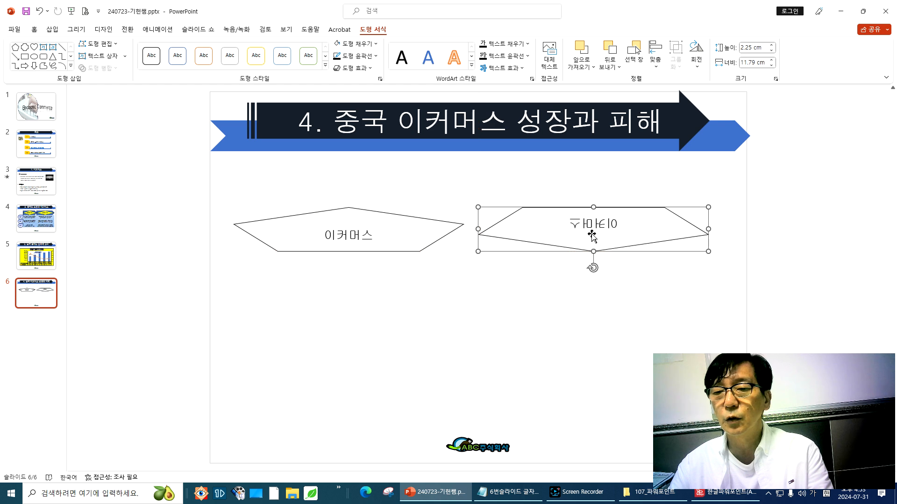
Step: Delete the 이커머스 text from the vertically flipped pentagon, leaving the shape selected
double_click(574, 227)
key("BackSpace")
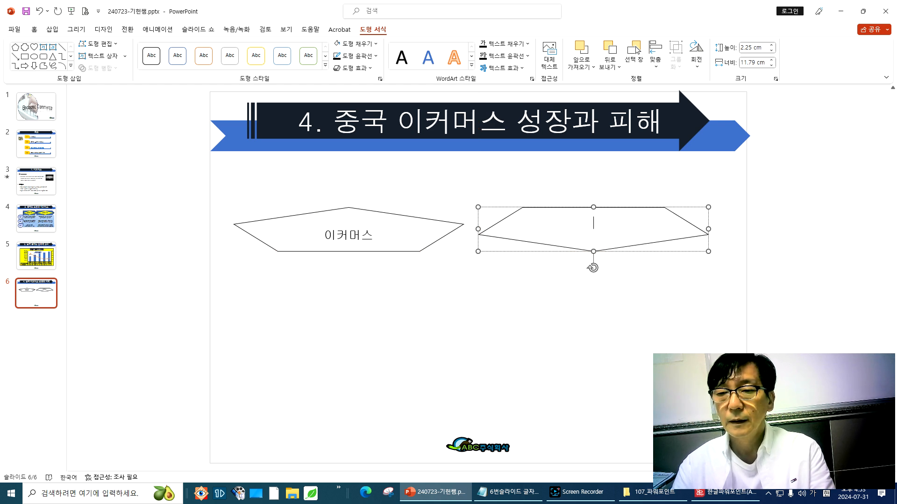
left_click(644, 289)
left_click(595, 234)
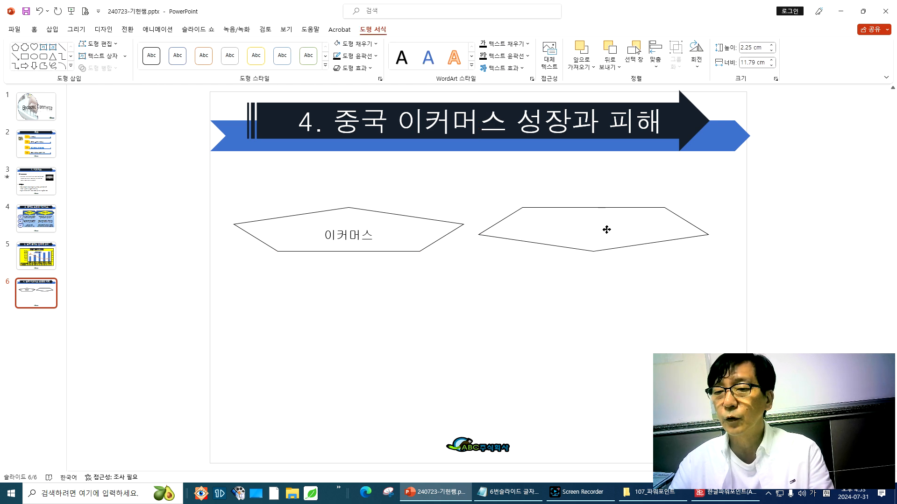
Step: Insert a horizontal text box across the slide's left edge, below the pentagons, containing the text 이커머스
left_click(52, 29)
left_click(361, 70)
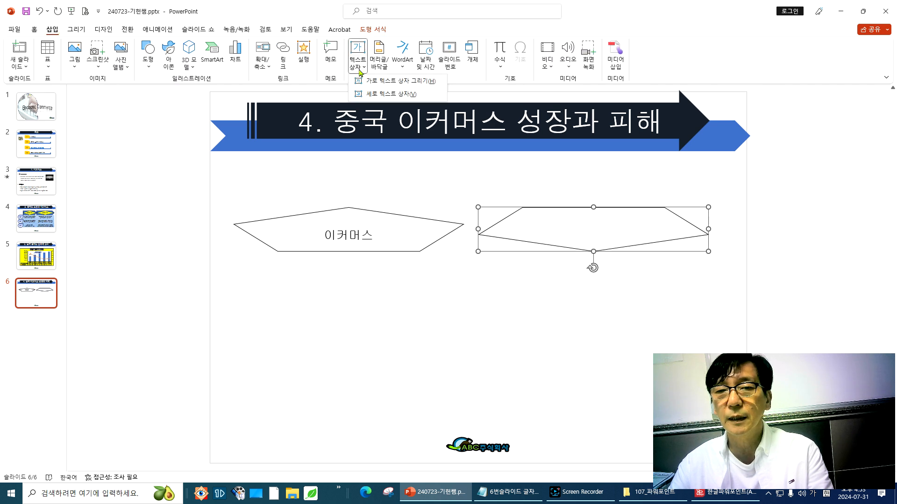
left_click(386, 82)
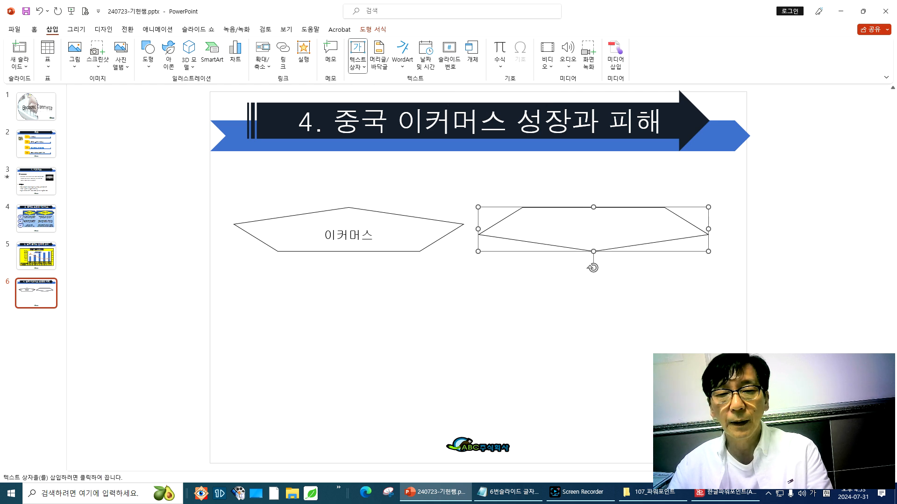
left_click_drag(118, 290, 271, 329)
type("이커머스")
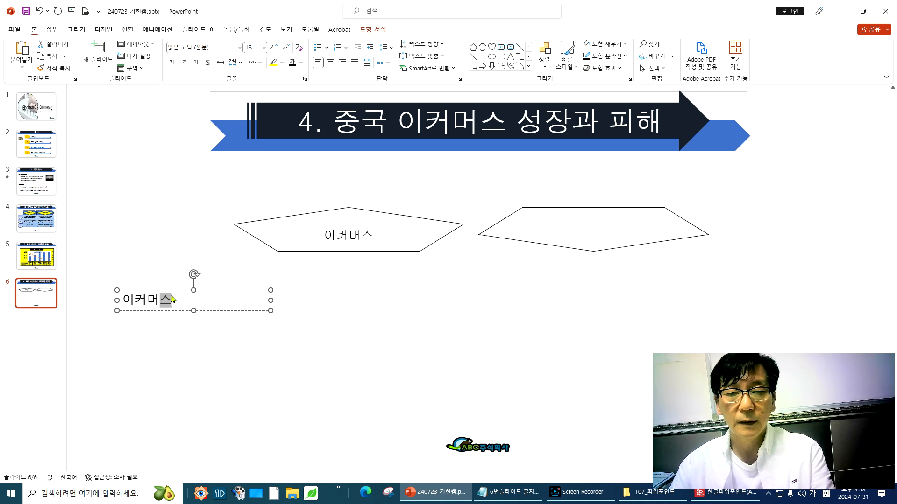
Step: Set the 이커머스 text box to the 굴림 font with centred text, and fit it inside the vertically flipped pentagon
left_click(240, 311)
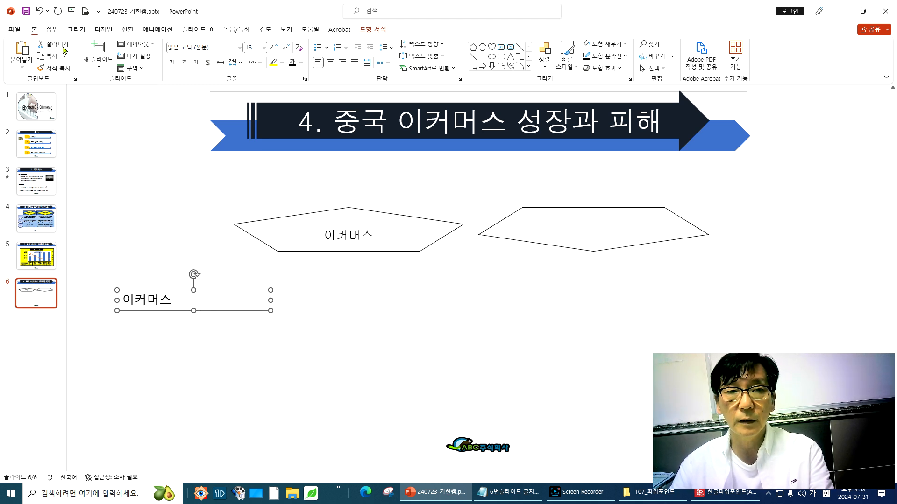
left_click(239, 49)
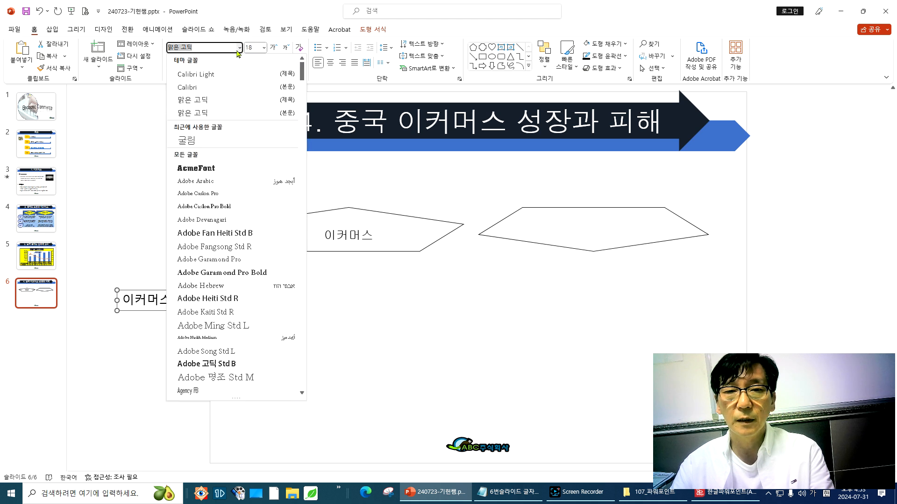
left_click(196, 142)
left_click(331, 63)
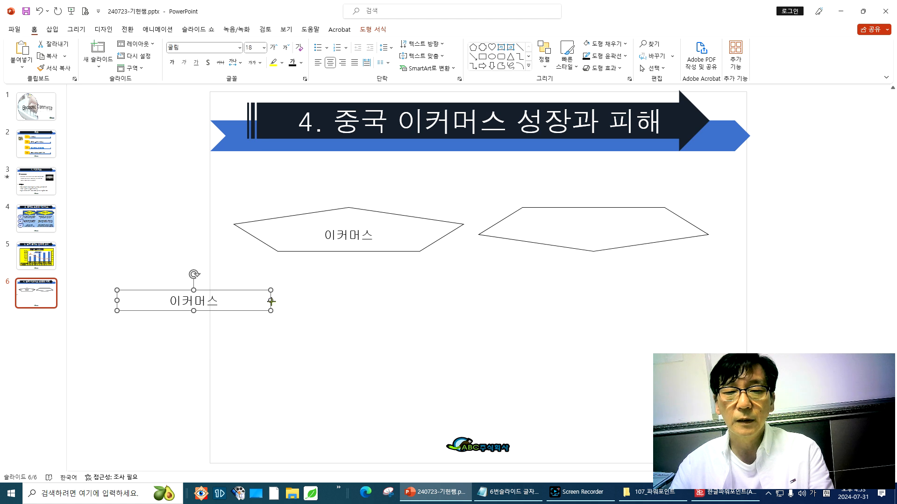
left_click_drag(271, 301, 621, 237)
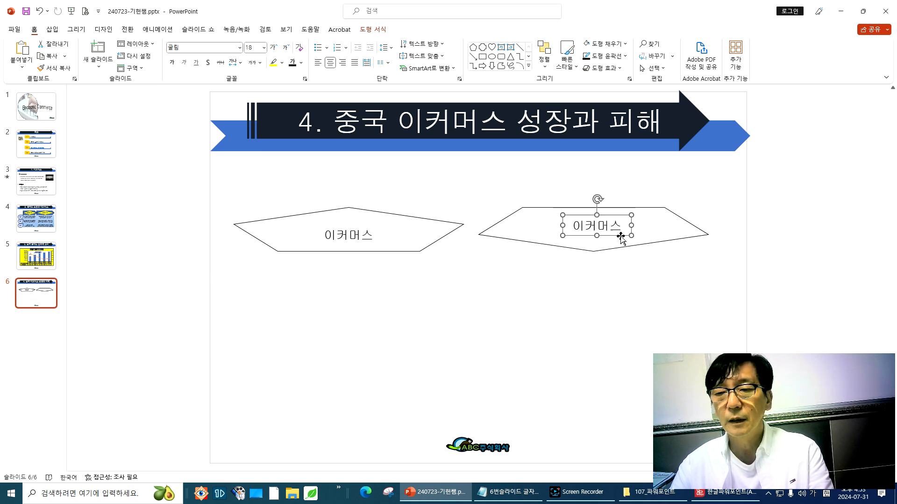
left_click(640, 286)
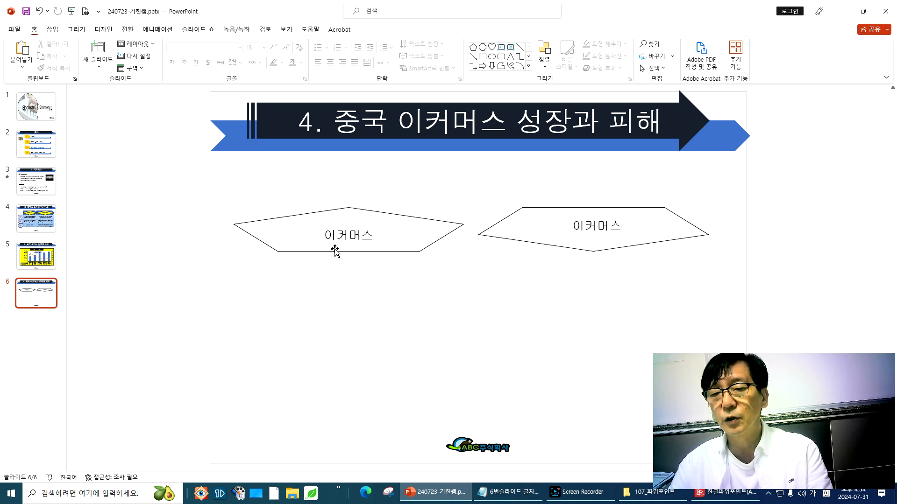
Step: Insert a second horizontal text box across the slide's left edge, below the pentagons, containing 이커머스
left_click(52, 30)
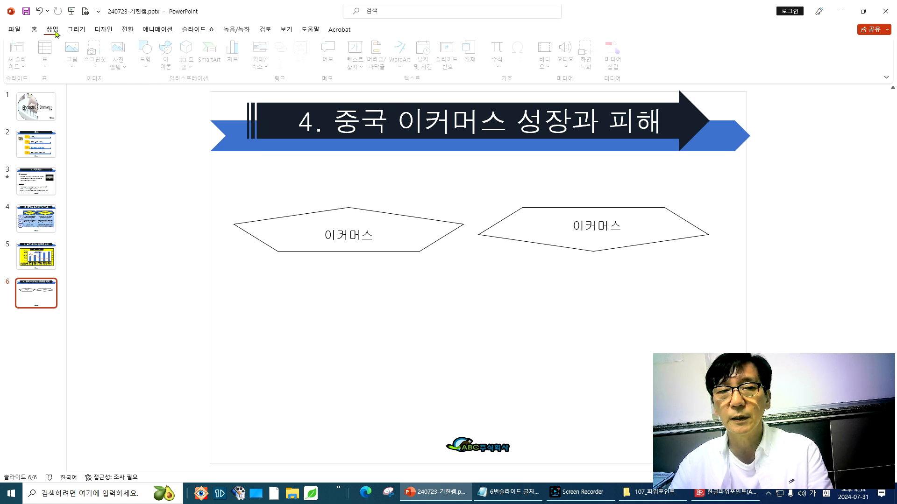
left_click(364, 68)
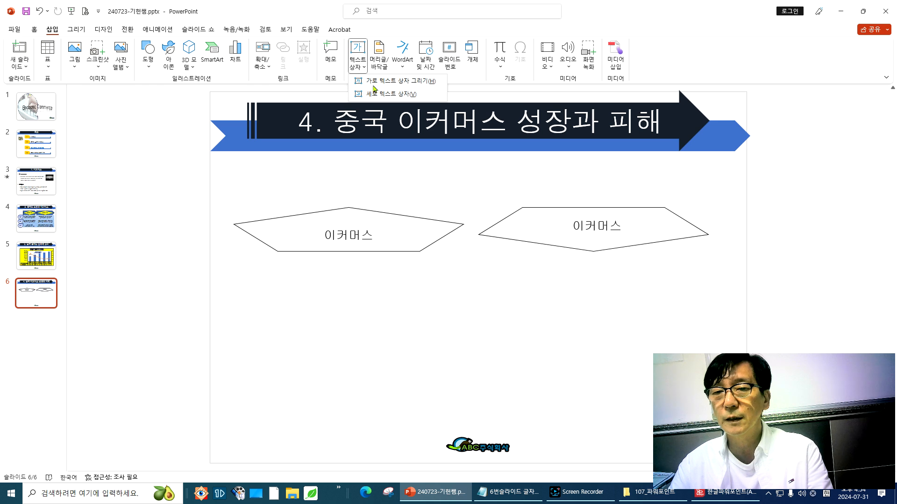
left_click(374, 84)
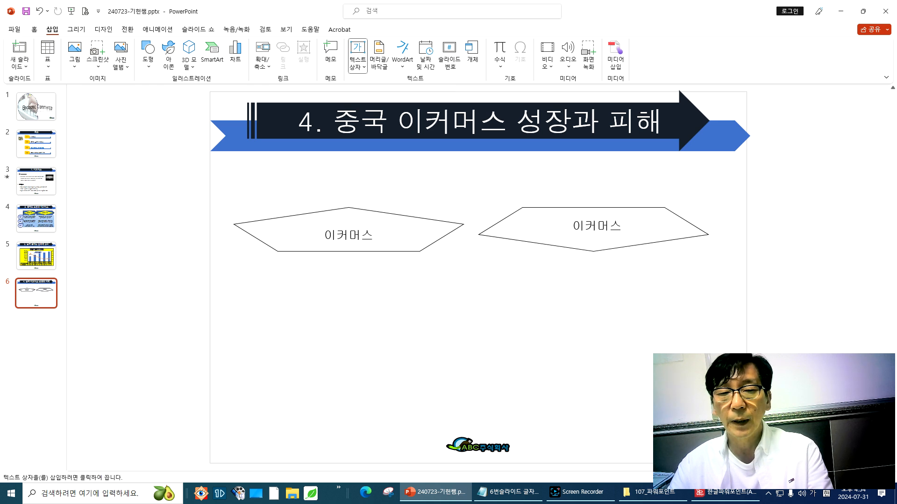
mouse_move(108, 277)
left_mouse_down()
mouse_move(210, 309)
mouse_move(228, 359)
left_mouse_up()
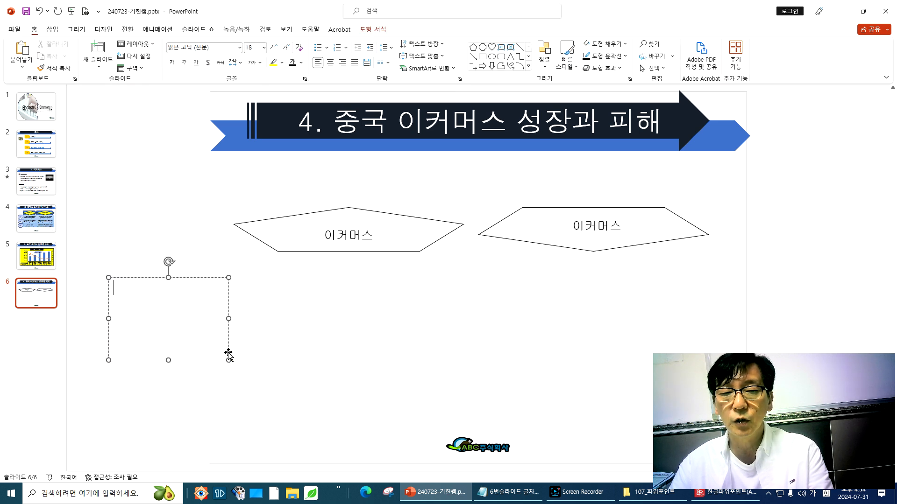
type("이커스")
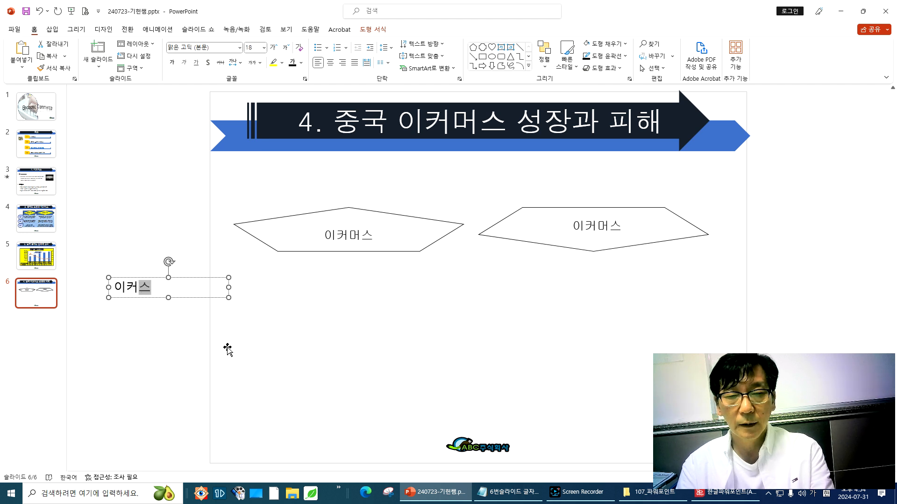
key("BackSpace")
type("ㅁㅓㅅㅡ")
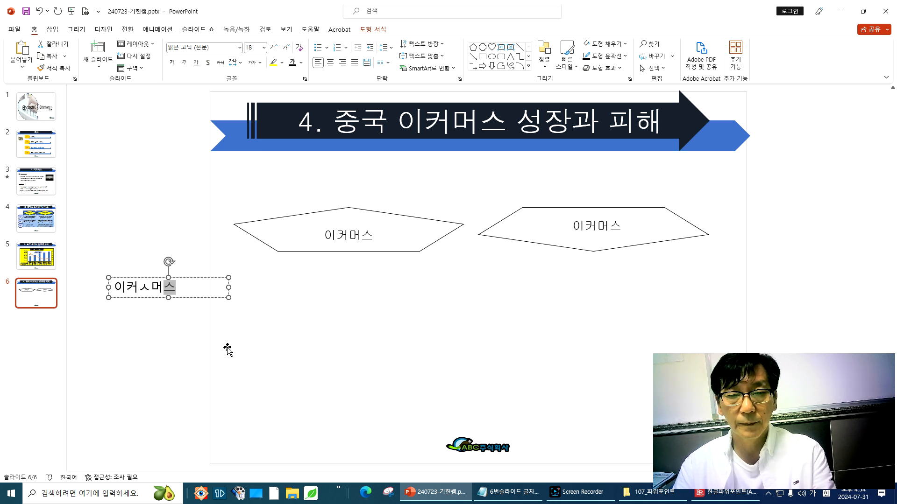
key("Left")
key("Left")
key("BackSpace")
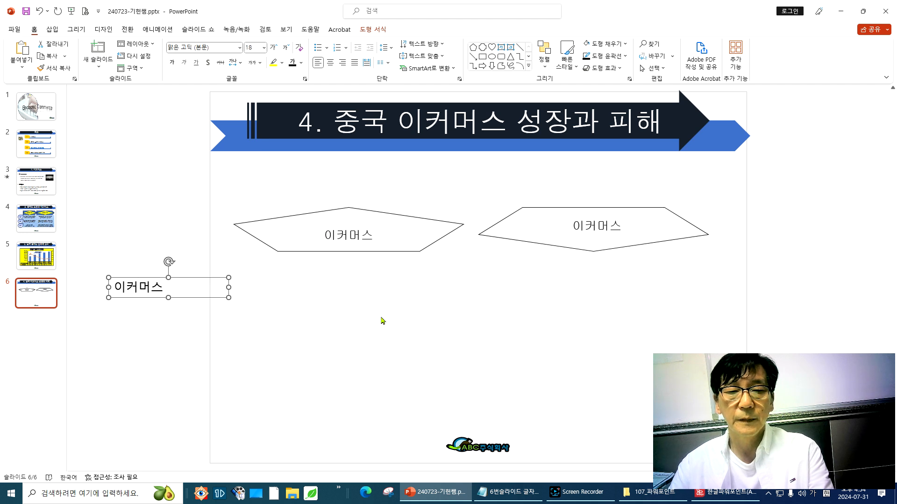
Step: Format the second 이커머스 text box in centred 굴림, and place it just below the first one on the flipped pentagon
left_click(239, 49)
left_click(187, 143)
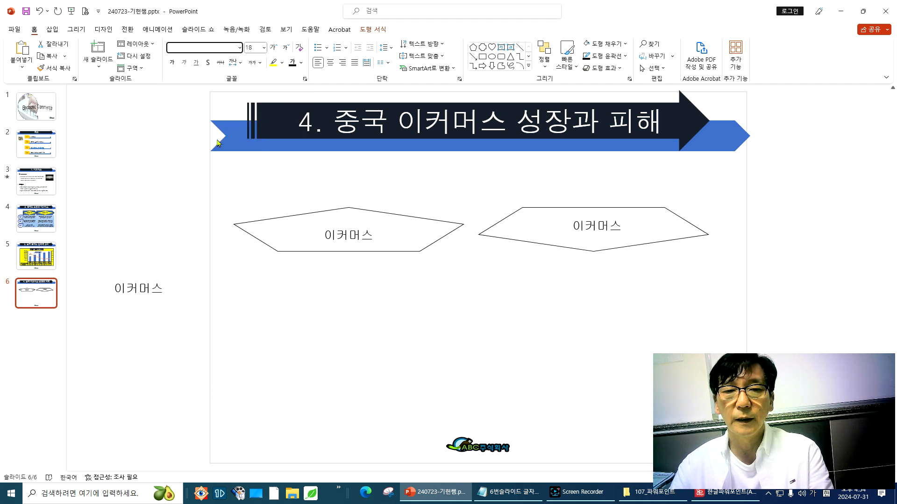
left_click(331, 63)
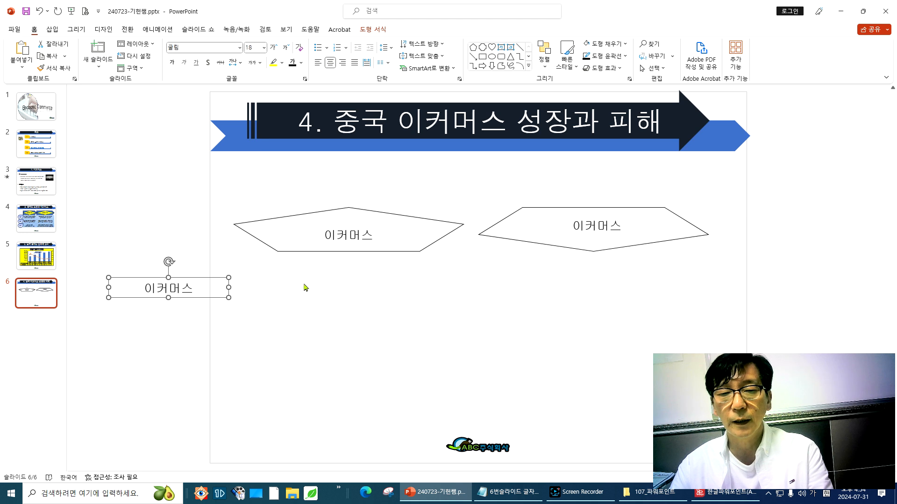
left_click_drag(228, 289, 614, 253)
left_click(166, 293)
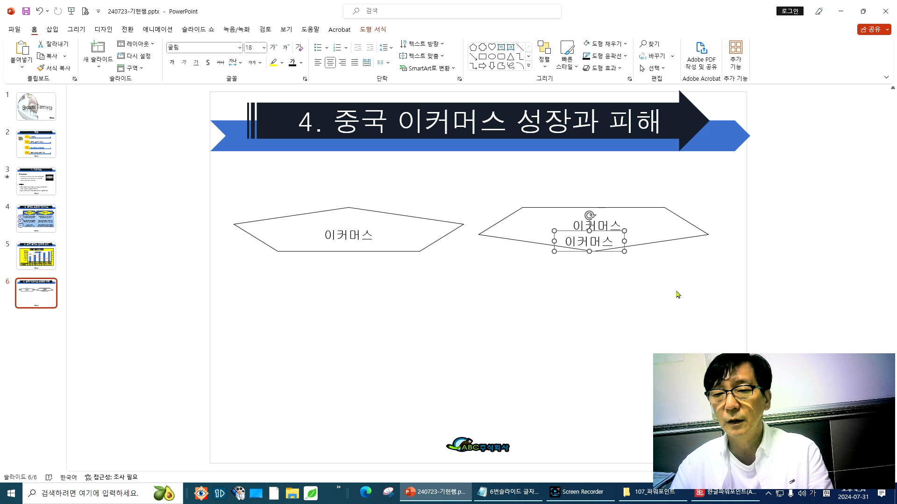
Step: Select both pentagons together with the two 이커머스 text boxes and delete them from slide 6
left_click(636, 294)
left_click_drag(187, 172, 770, 304)
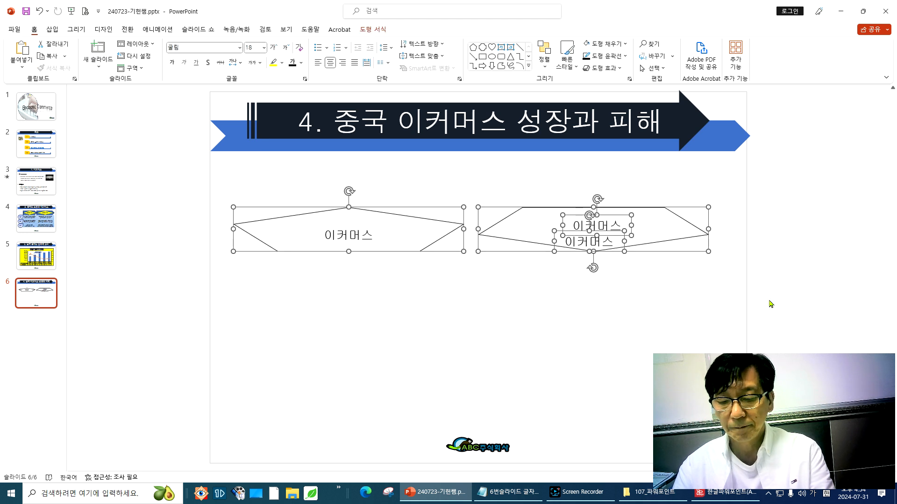
key("Delete")
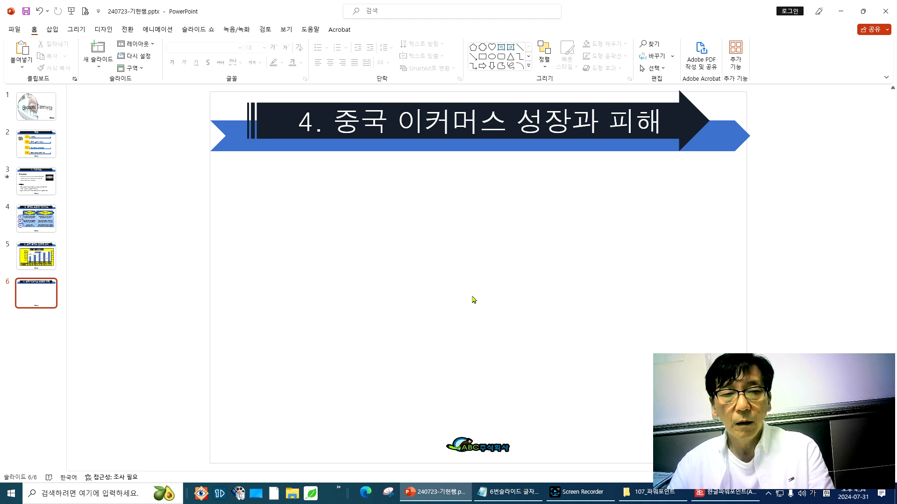
Step: Check slide 6 in the exam PDF, return to PowerPoint, and draw a right arrow callout about 4.65 cm wide and 4.15 cm high
left_click(53, 30)
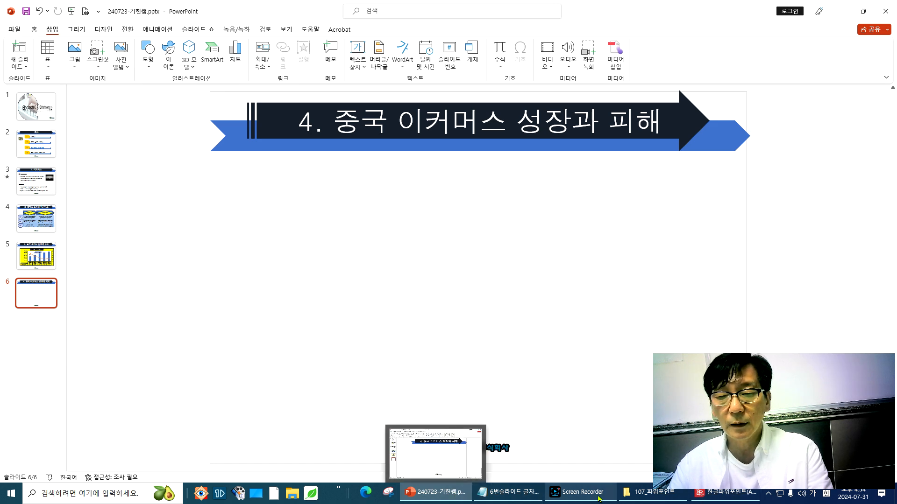
left_click(724, 493)
scroll(625, 396, "down", 4)
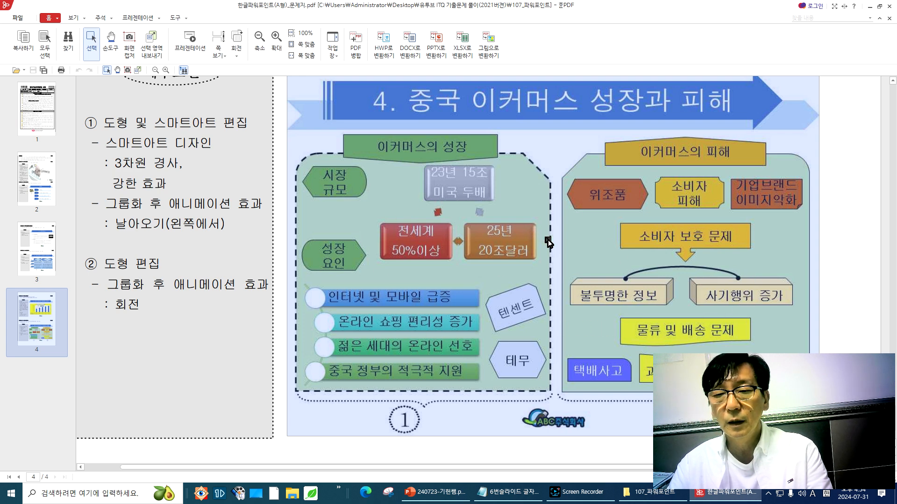
mouse_move(463, 499)
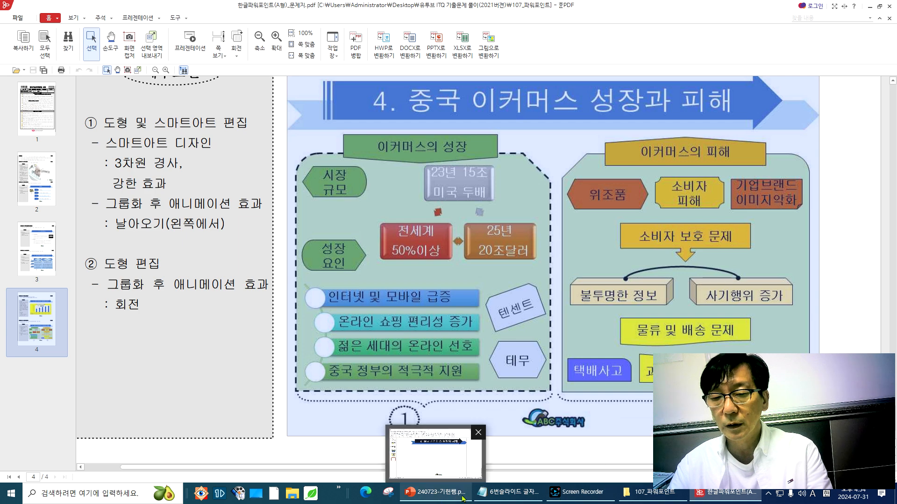
left_click(440, 467)
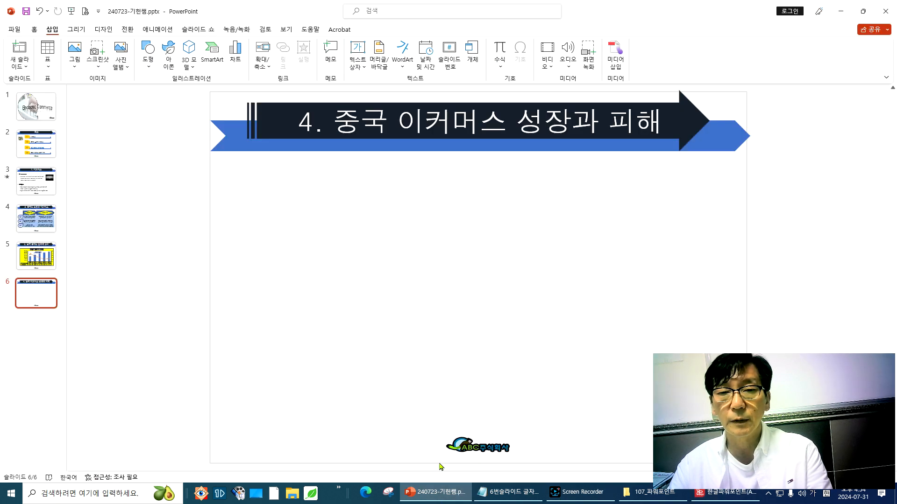
left_click(148, 65)
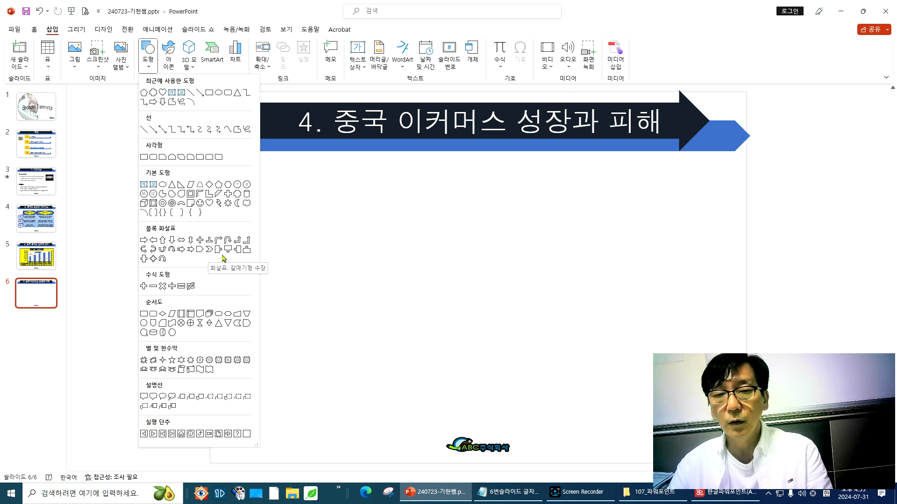
left_click(210, 251)
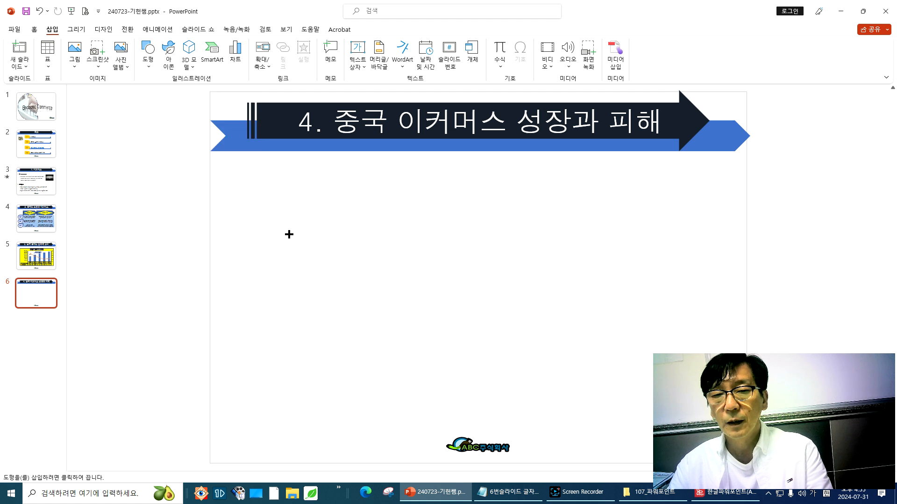
mouse_move(289, 234)
left_mouse_down()
mouse_move(364, 282)
mouse_move(380, 313)
left_mouse_up()
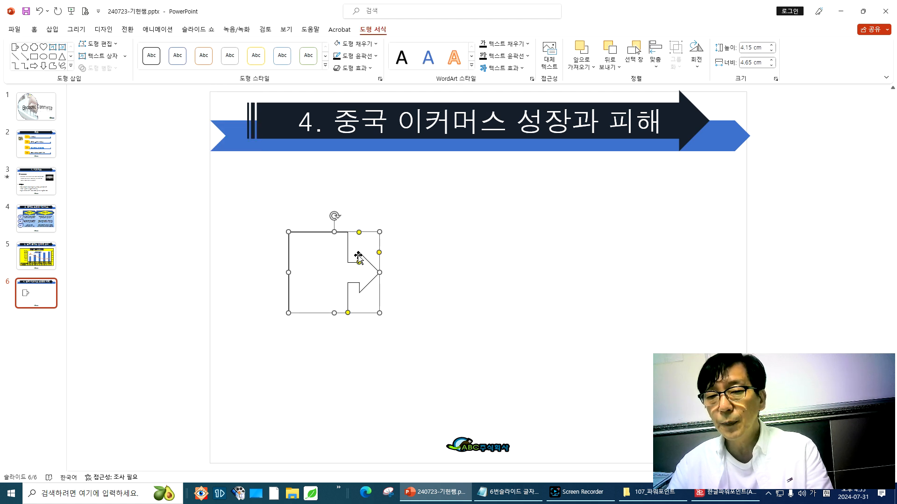
Step: Widen the callout's arrow shaft to the arrowhead's full width, and shrink the shape to about 2.78 cm wide and 2.01 cm high
left_click(358, 259)
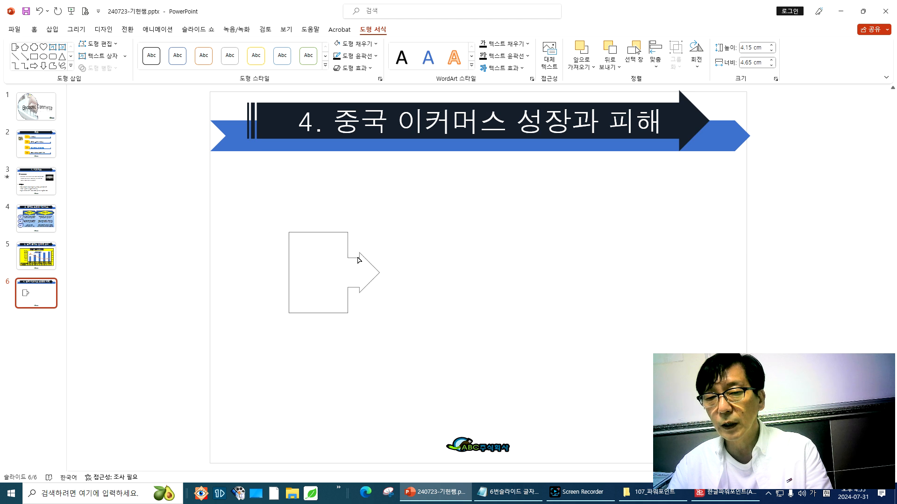
left_click_drag(360, 268, 358, 248)
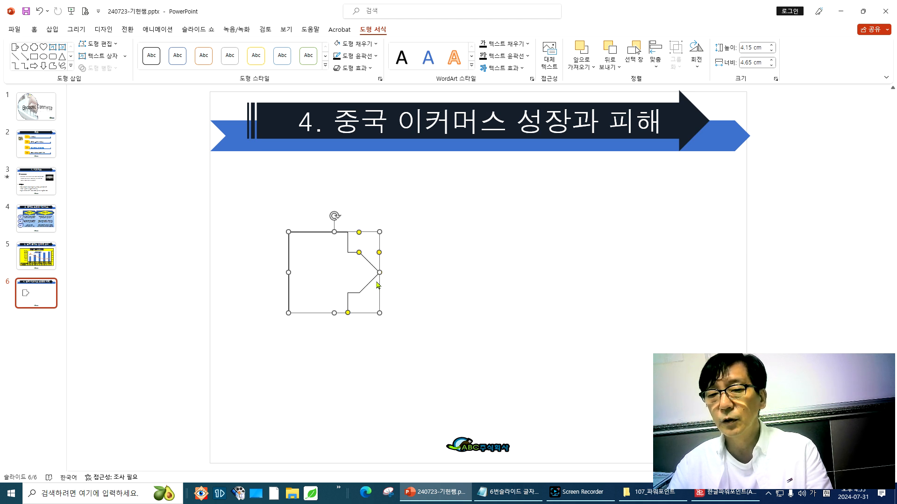
left_click_drag(378, 272, 344, 274)
left_click_drag(315, 231, 315, 274)
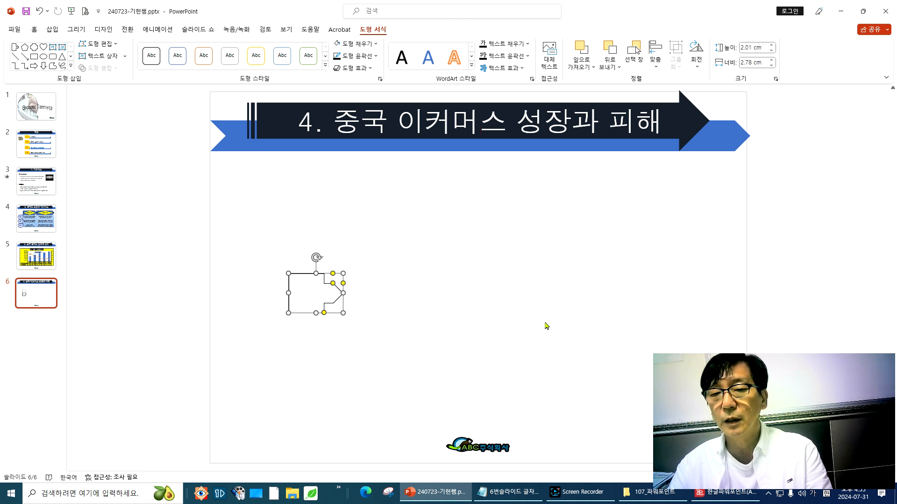
Step: Delete the callout, and draw a left-right-up arrow about 11.29 cm wide and 4.7 cm high with shafts as wide as its arrowheads
key("Delete")
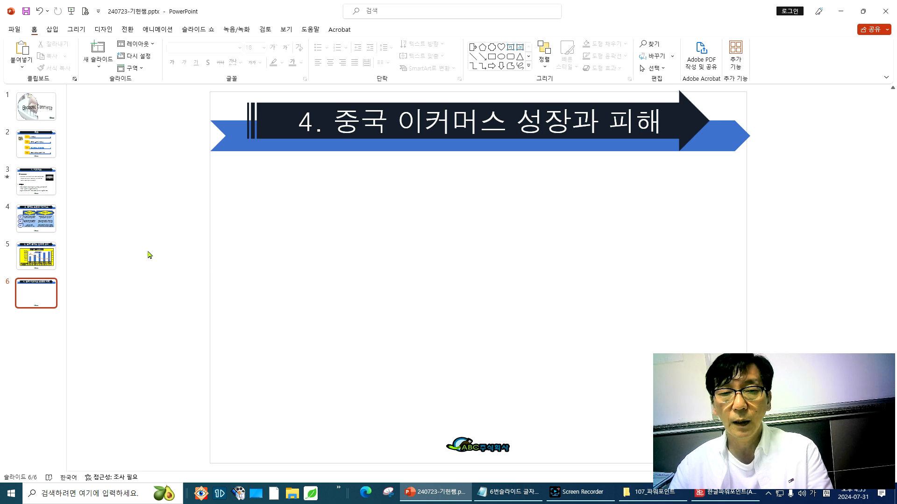
left_click(52, 29)
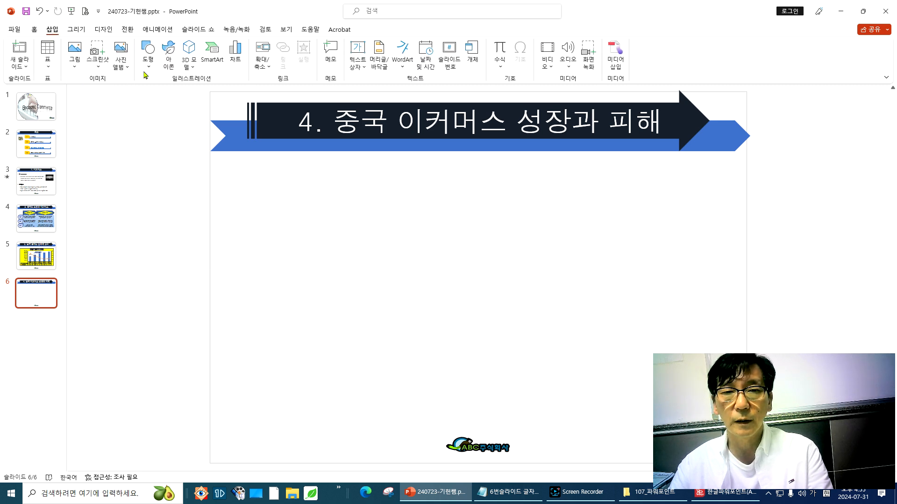
left_click(148, 52)
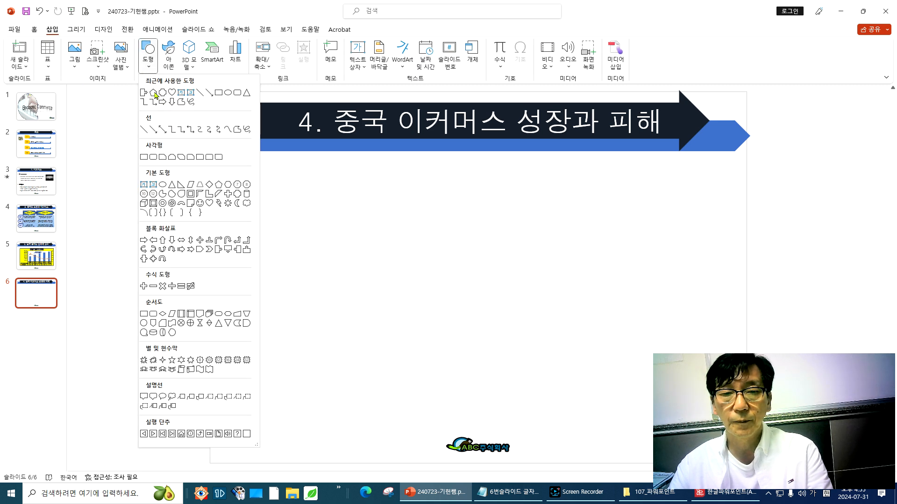
left_click(209, 240)
left_click_drag(331, 230, 528, 312)
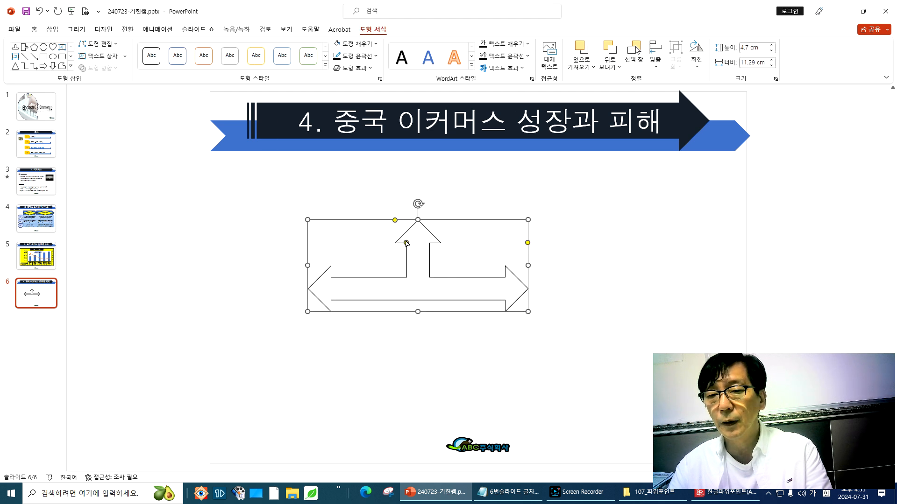
left_click_drag(406, 243, 379, 244)
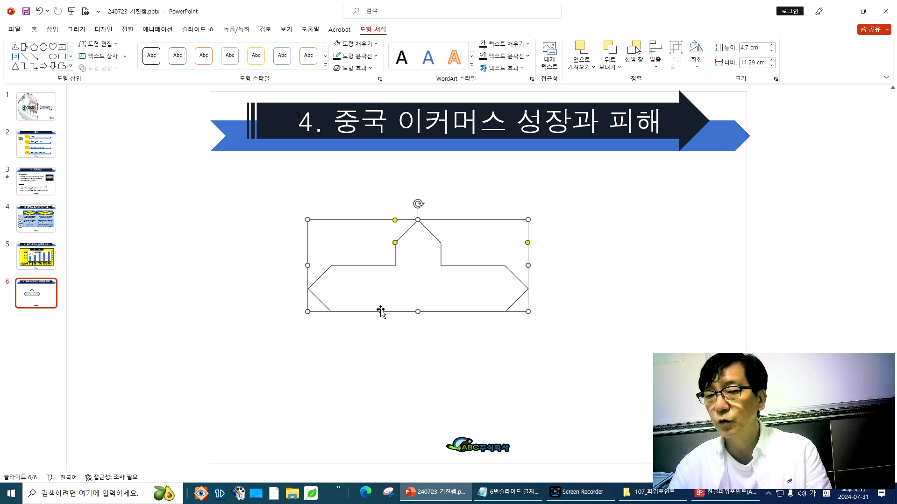
Step: Delete the left-right-up arrow, and draw a quad arrow about 8.53 cm wide and 5.68 cm high
left_click_drag(528, 314, 440, 278)
key("Delete")
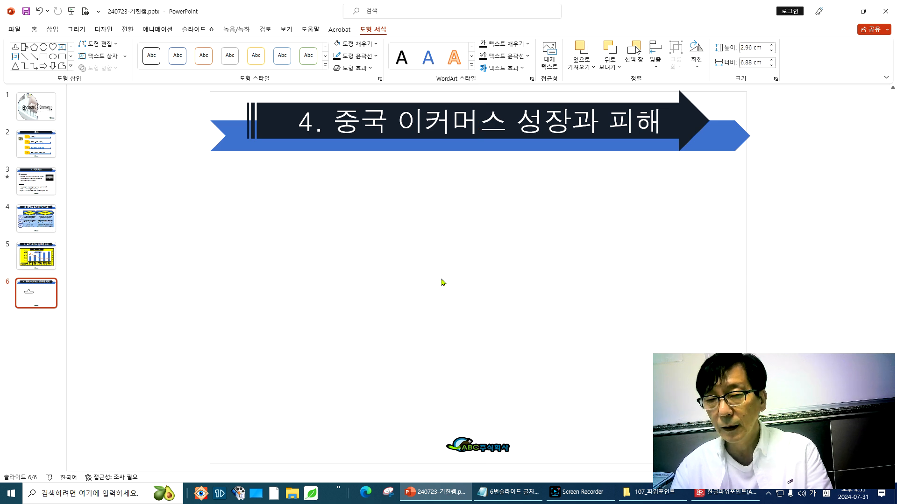
left_click(56, 31)
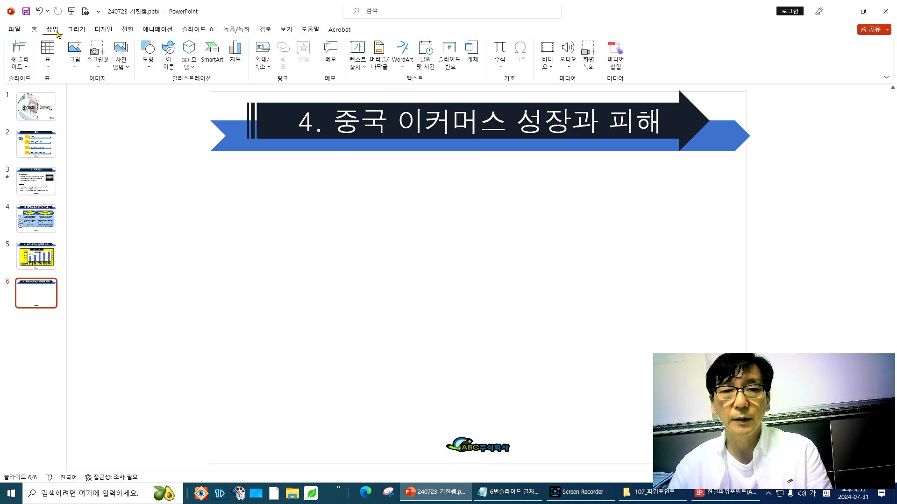
left_click(148, 51)
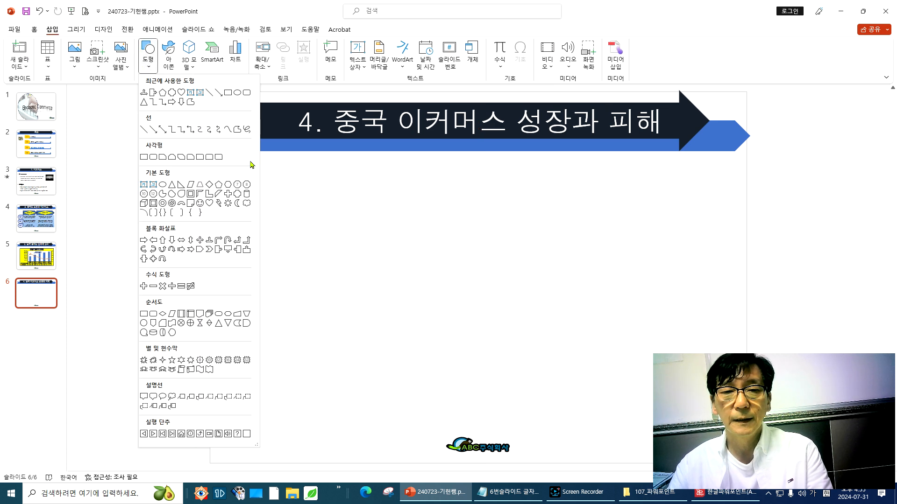
left_click(200, 241)
left_click_drag(376, 231, 542, 340)
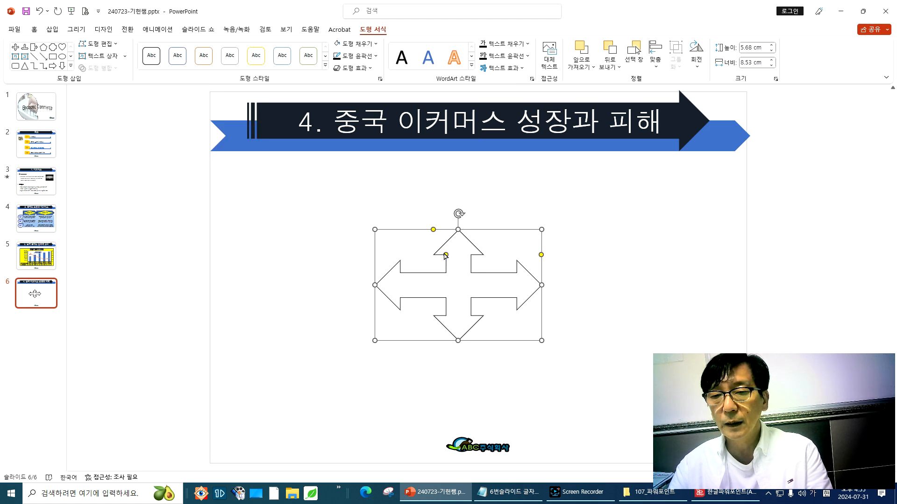
Step: Widen the quad arrow's shafts to the arrowheads' full width, and shrink the shape to about 8.03 cm wide and 3.81 cm high
left_click_drag(446, 254, 426, 260)
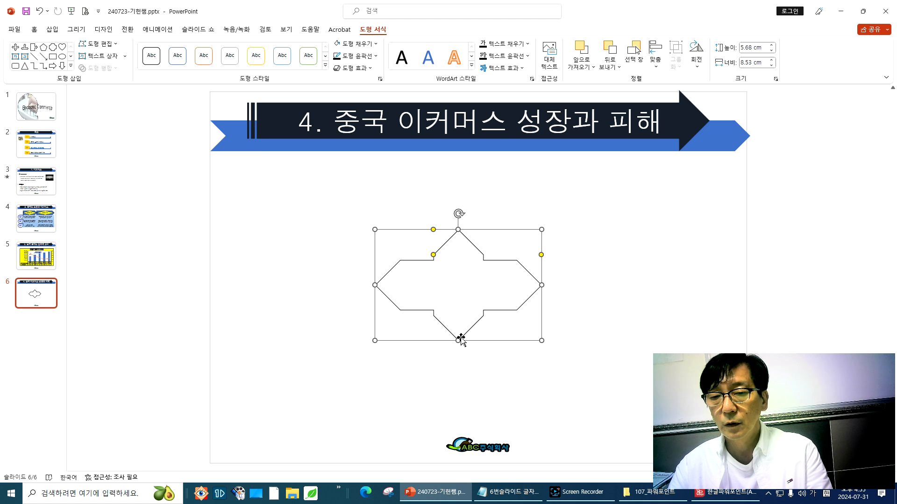
left_click_drag(459, 340, 457, 304)
left_click_drag(542, 265, 480, 280)
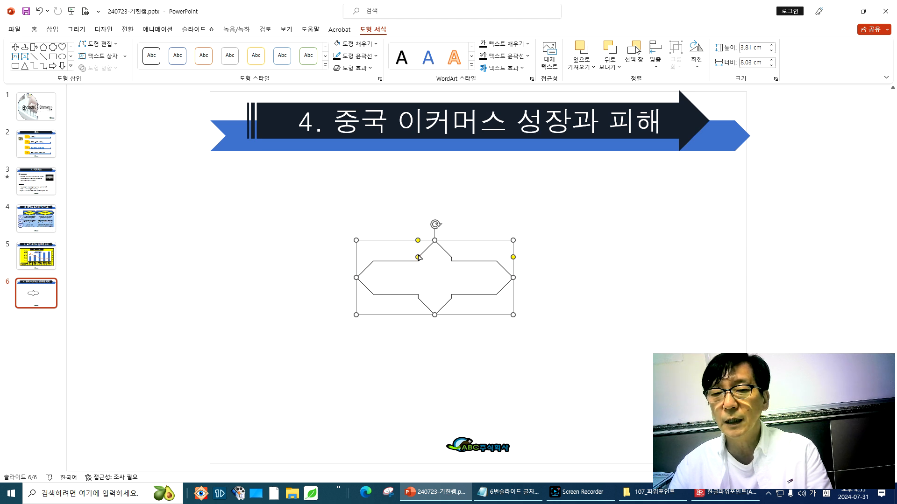
left_click_drag(418, 257, 414, 260)
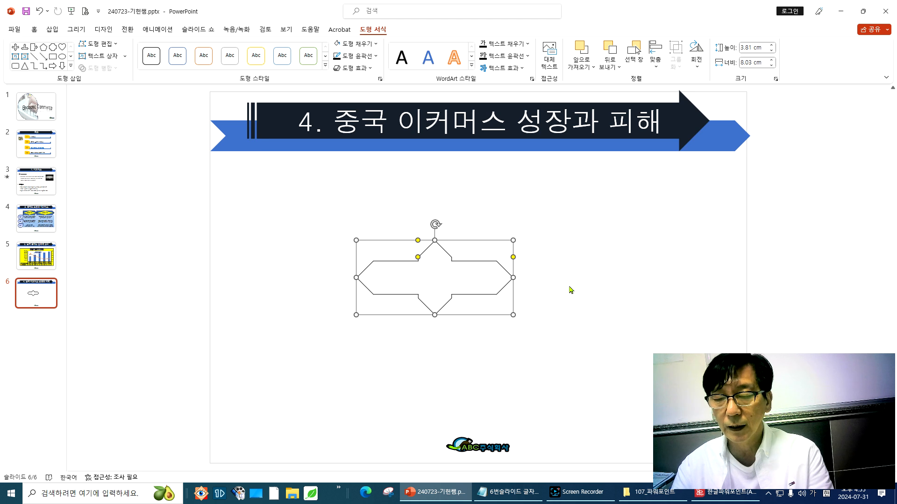
Step: Delete the quad arrow, and view slide 6 in the exam PDF with the Hand tool active
key("Delete")
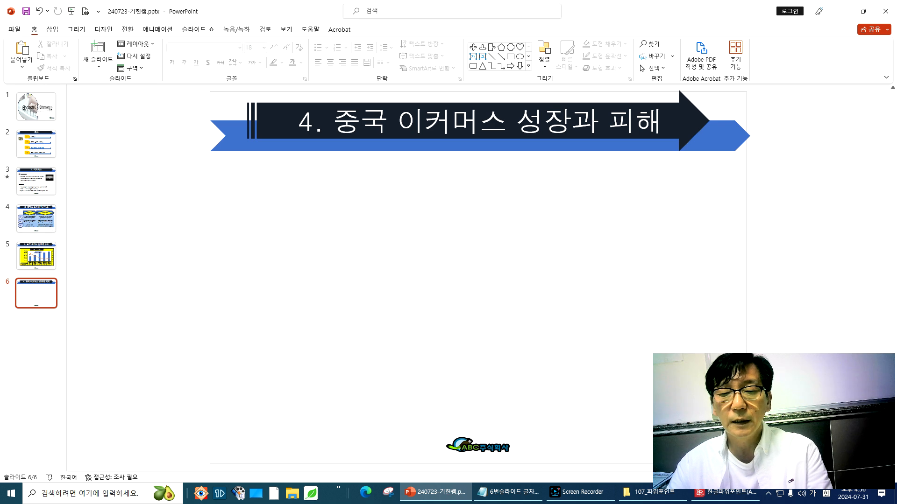
key("alt+Tab")
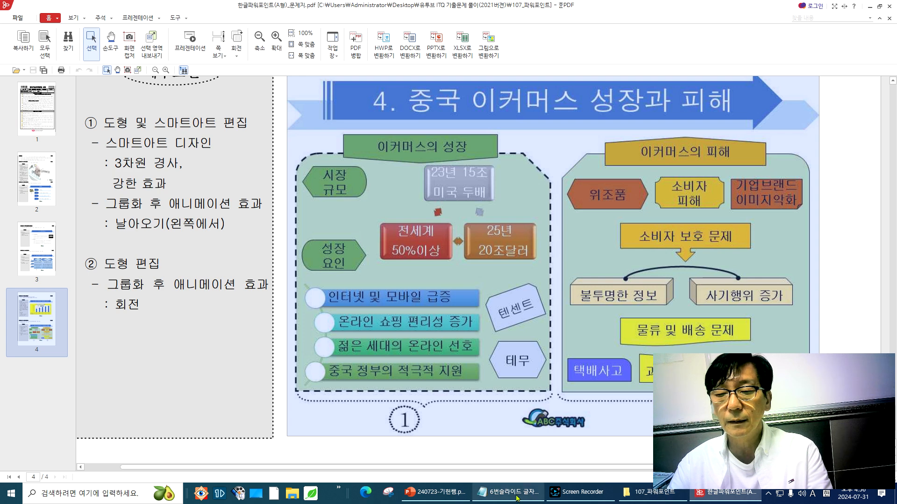
left_click(444, 498)
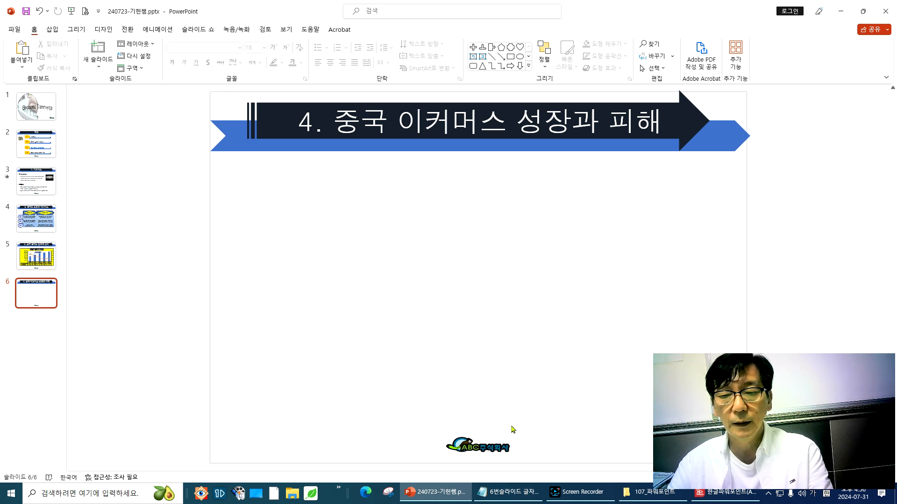
left_click(725, 495)
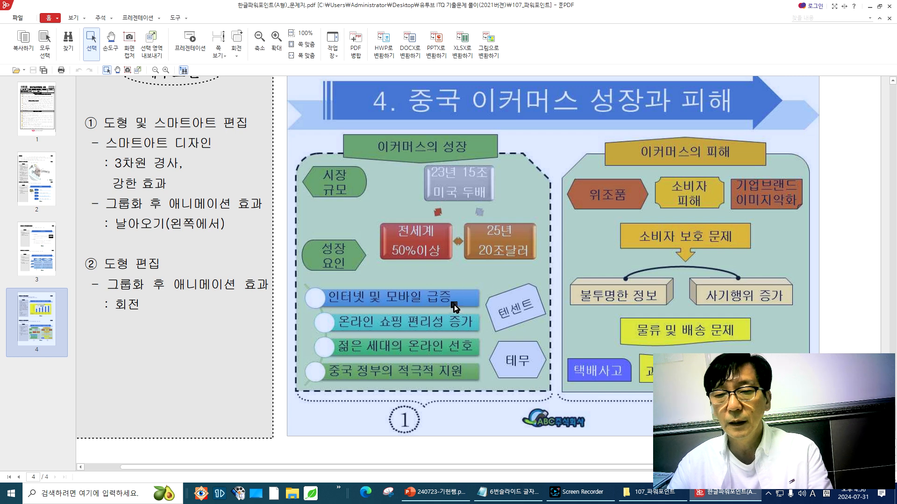
key("h")
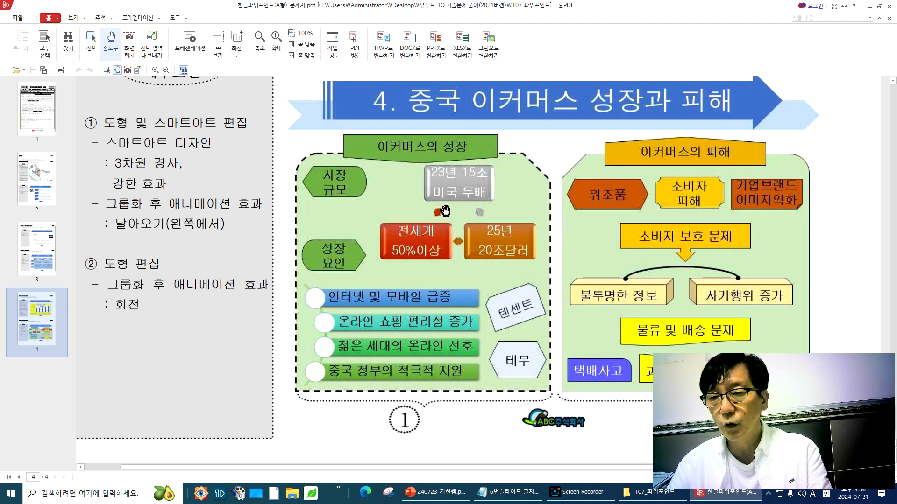
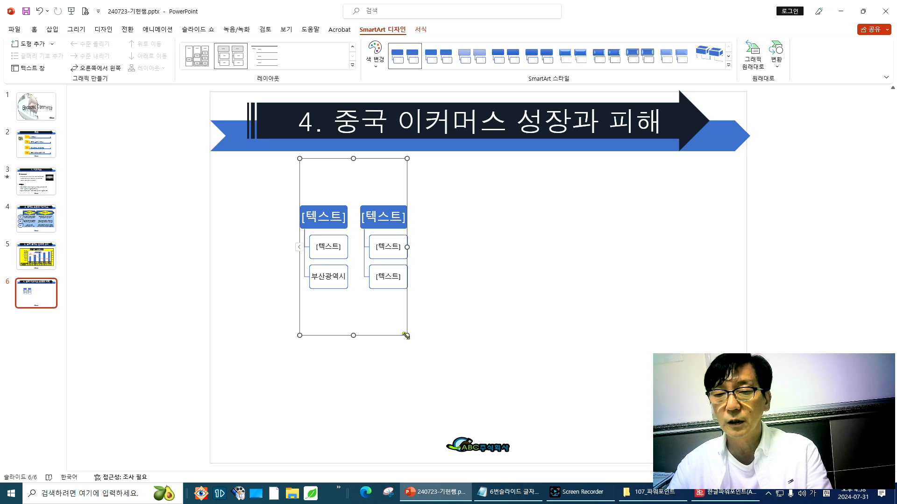
Step: Widen the two-column SmartArt and move it toward the slide's center, and delete it from slide 6
left_click_drag(407, 335, 505, 379)
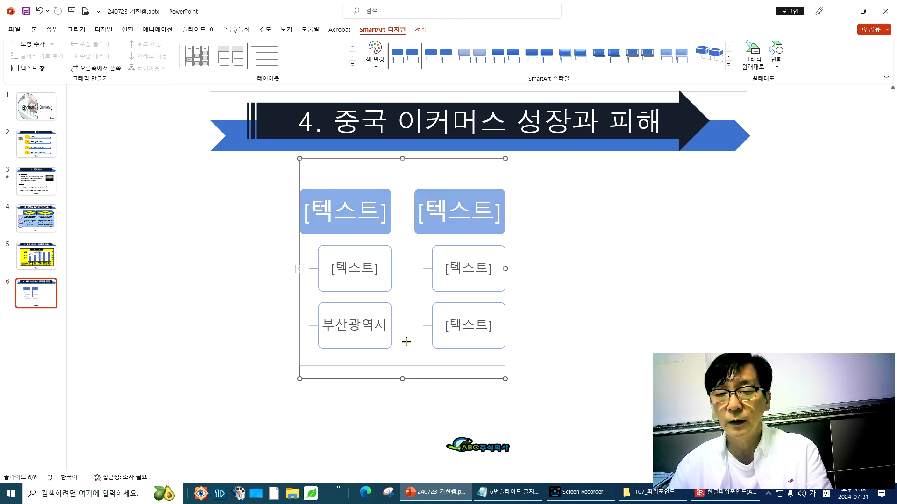
left_click_drag(406, 342, 498, 389)
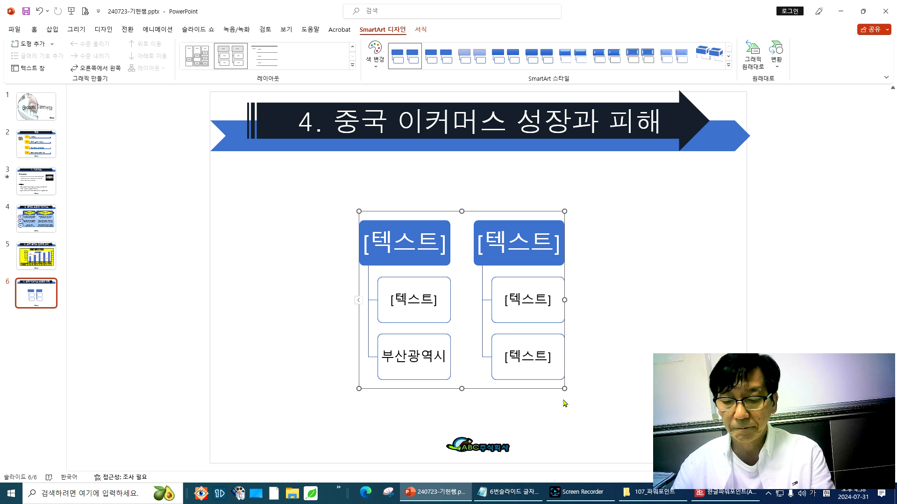
key("Delete")
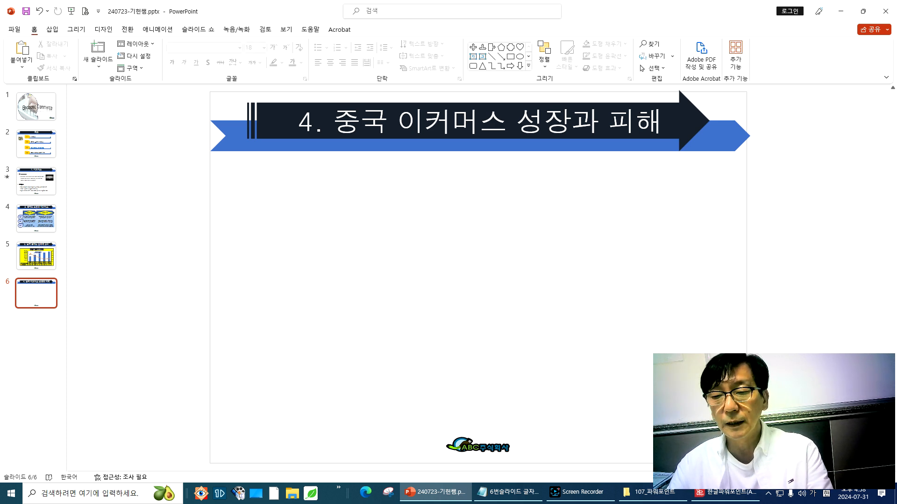
Step: Check slide 6 in the exam PDF, return to PowerPoint, and draw a rectangle about 6.16 cm wide and 4.17 cm high
left_click(726, 493)
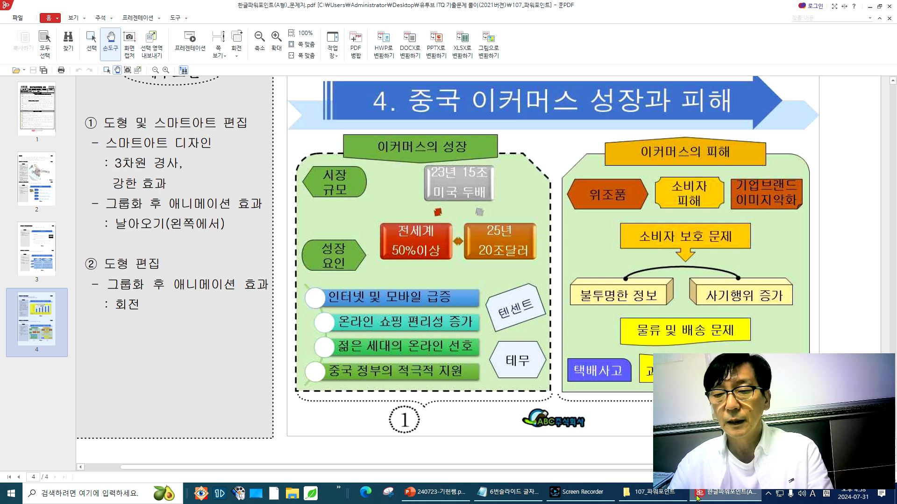
left_click(436, 491)
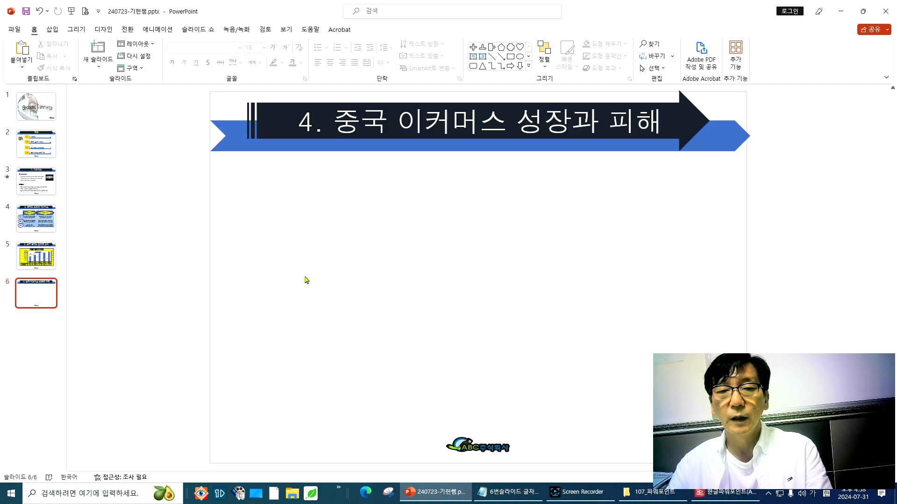
left_click(56, 31)
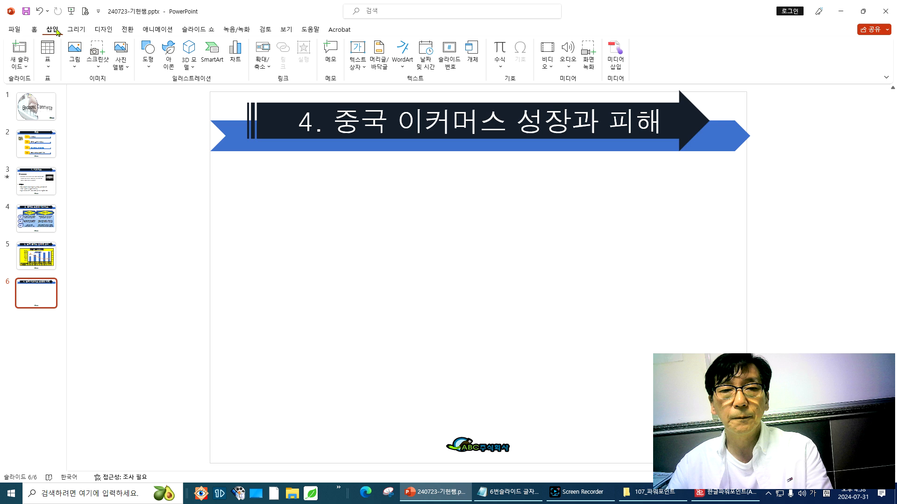
left_click(148, 51)
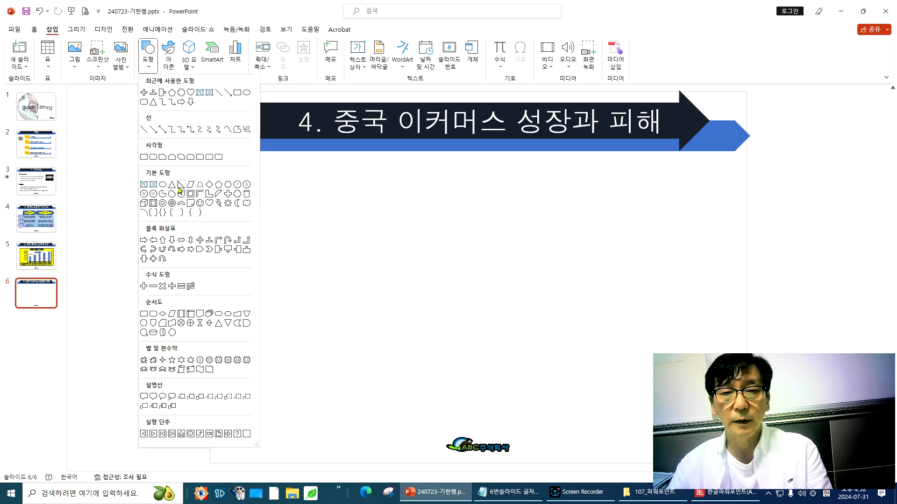
left_click(144, 158)
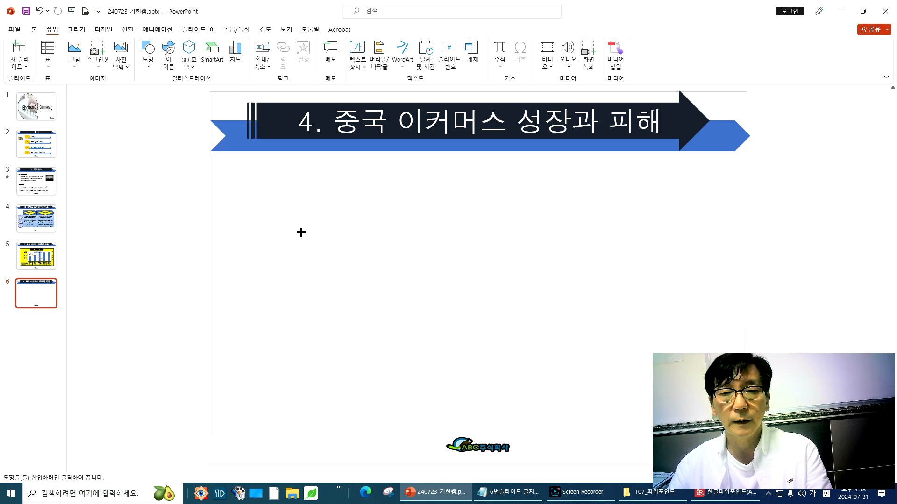
mouse_move(279, 223)
left_mouse_down()
mouse_move(398, 282)
mouse_move(400, 305)
left_mouse_up()
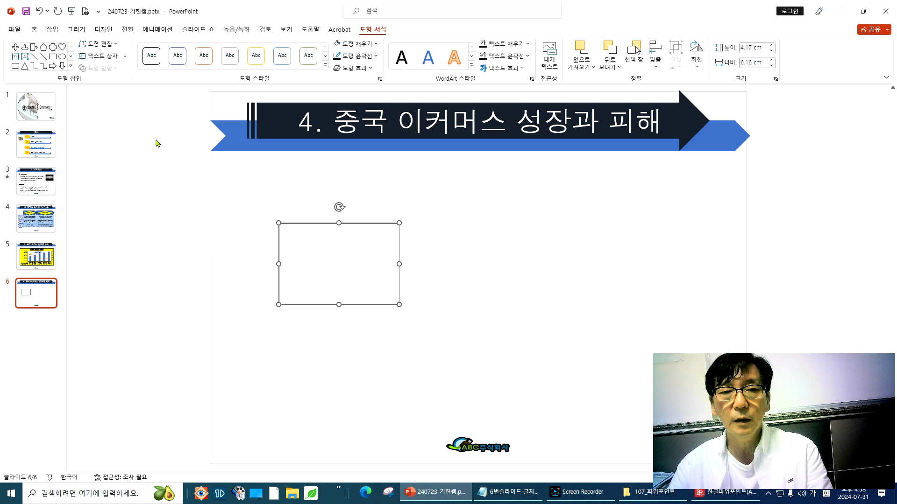
Step: Draw a pentagon arrow about 6.88 cm wide and 3.79 cm high beside the rectangle, and shift it slightly away from the rectangle
left_click(50, 30)
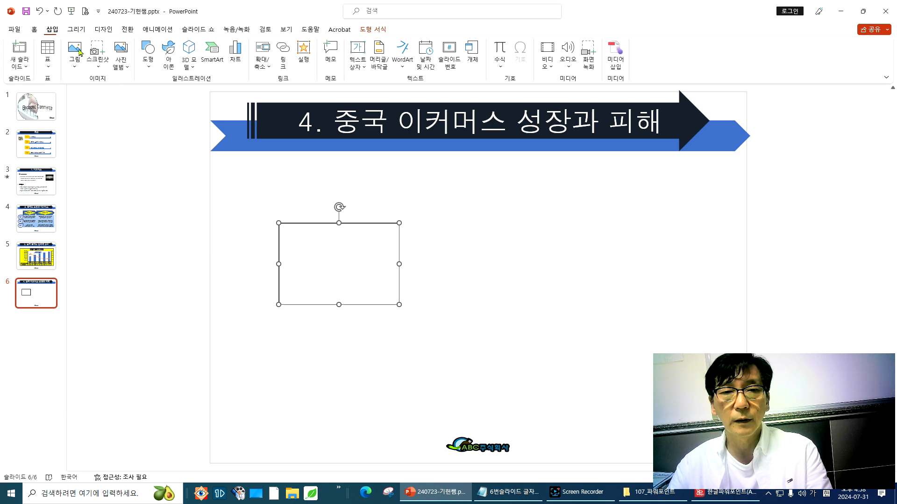
left_click(148, 56)
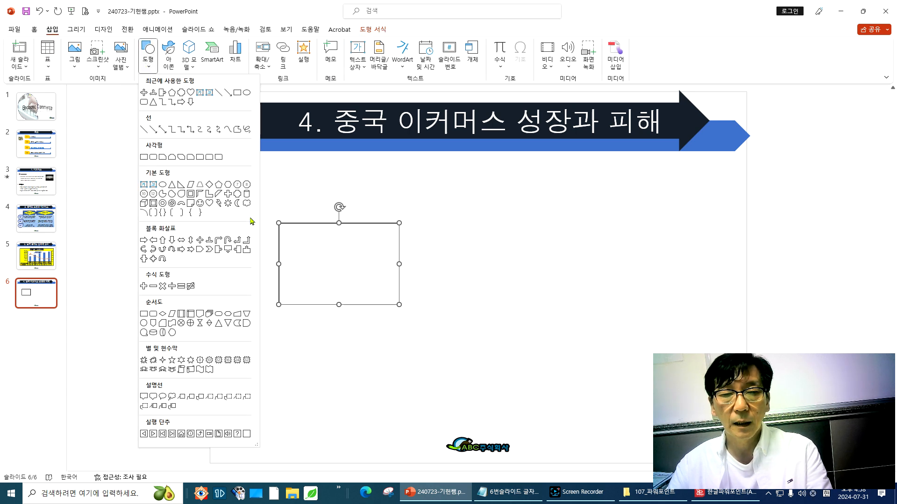
left_click(200, 253)
mouse_move(460, 228)
left_mouse_down()
mouse_move(611, 266)
mouse_move(594, 301)
left_mouse_up()
left_click_drag(552, 276, 565, 276)
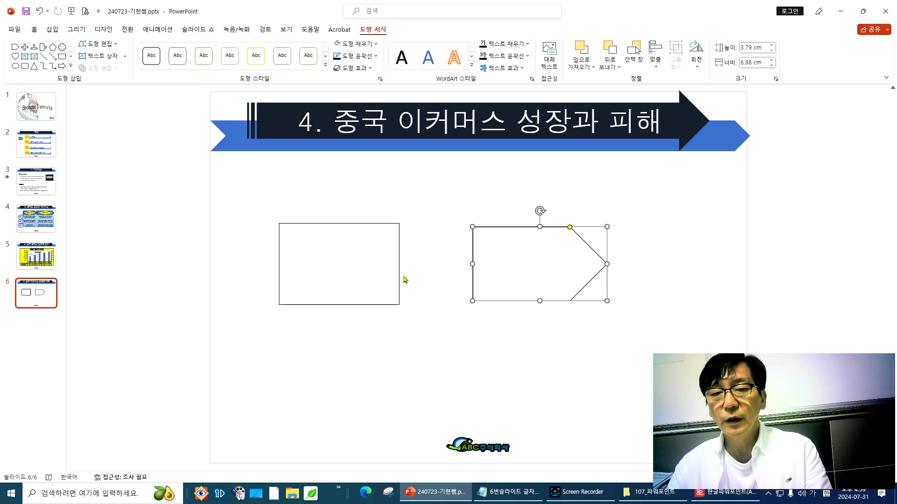
Step: Move the rectangle slightly toward the pentagon arrow, and leave the rectangle selected
left_click(380, 273)
left_click(565, 268)
left_click_drag(374, 262, 377, 262)
left_click(532, 264)
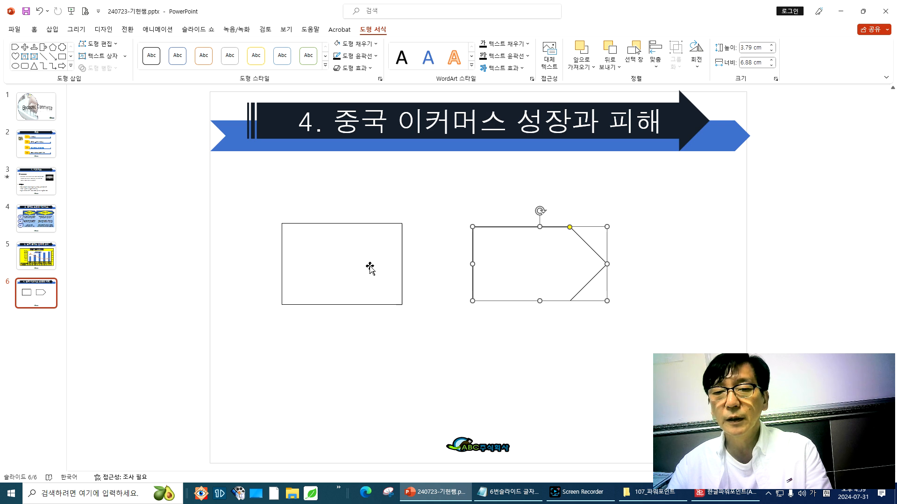
left_click(369, 266)
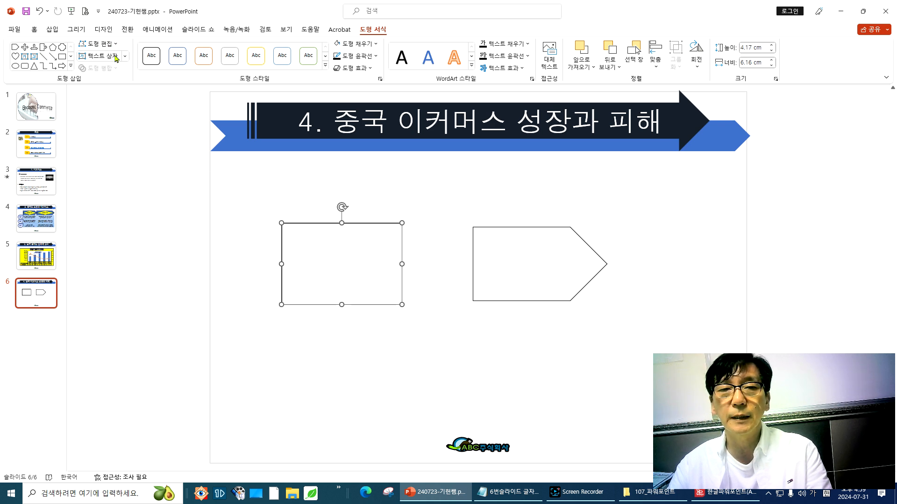
Step: Draw a diagonal double-headed arrow line below the rectangle, spanning about 4.53 cm across and 3.67 cm down
left_click(53, 30)
left_click(152, 70)
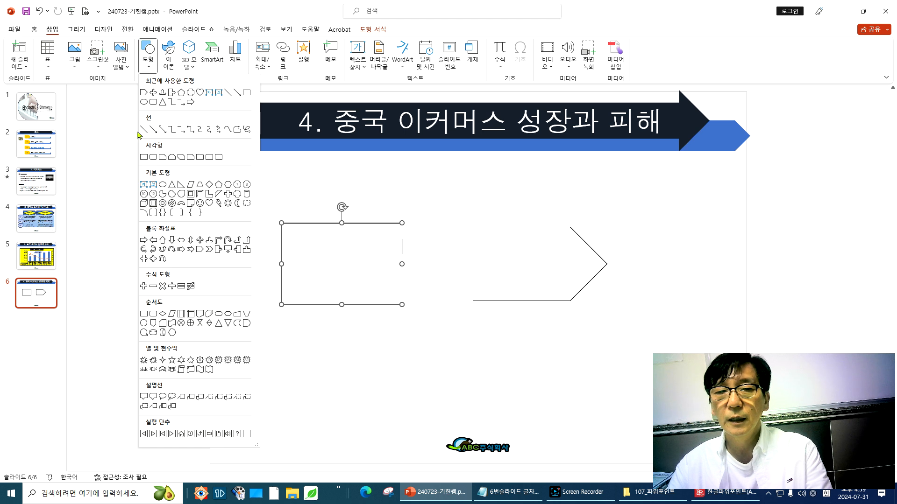
left_click(169, 133)
left_click_drag(245, 325, 332, 397)
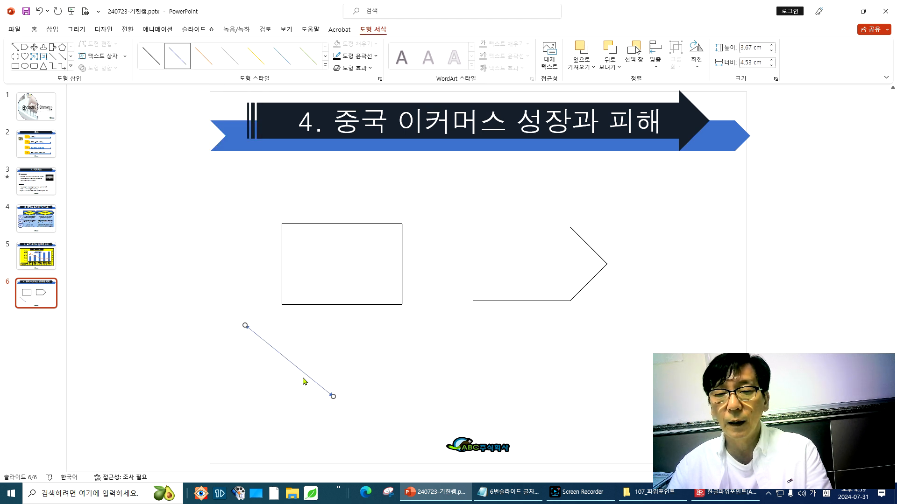
Step: Set the diagonal line's weight to 2¼ pt and its outline color to black
left_click(357, 57)
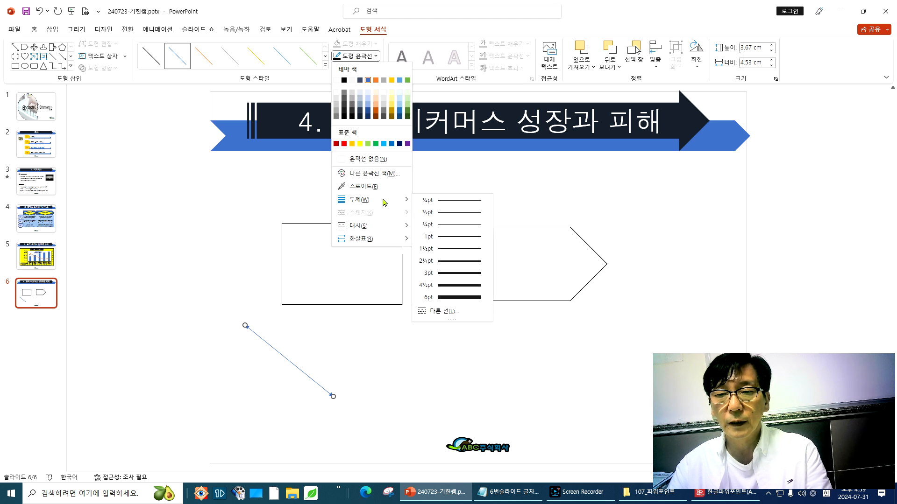
left_click(442, 263)
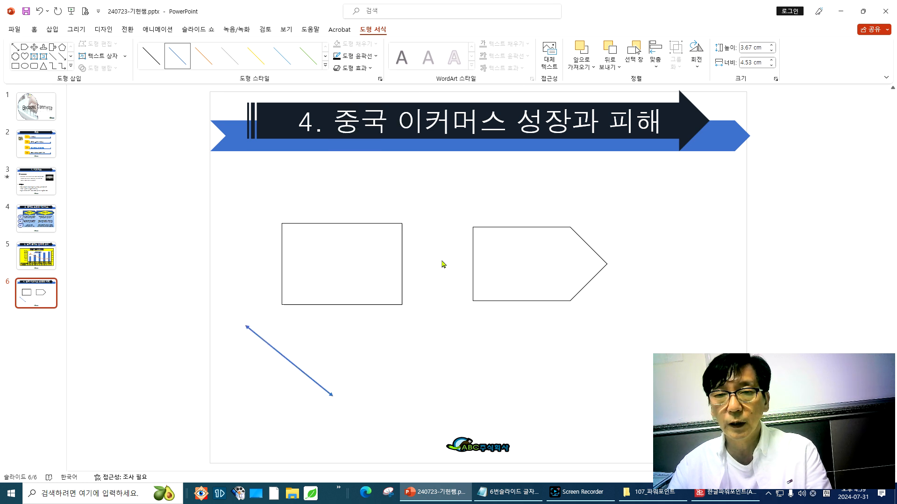
left_click(339, 62)
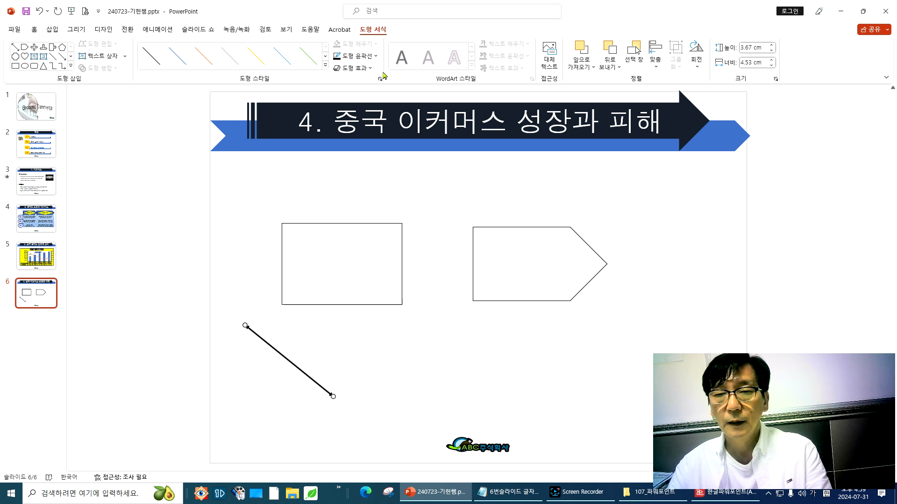
Step: Change the diagonal line's arrow style to a preset with an arrowhead at its lower end
left_click(376, 56)
left_click(377, 57)
left_click(377, 56)
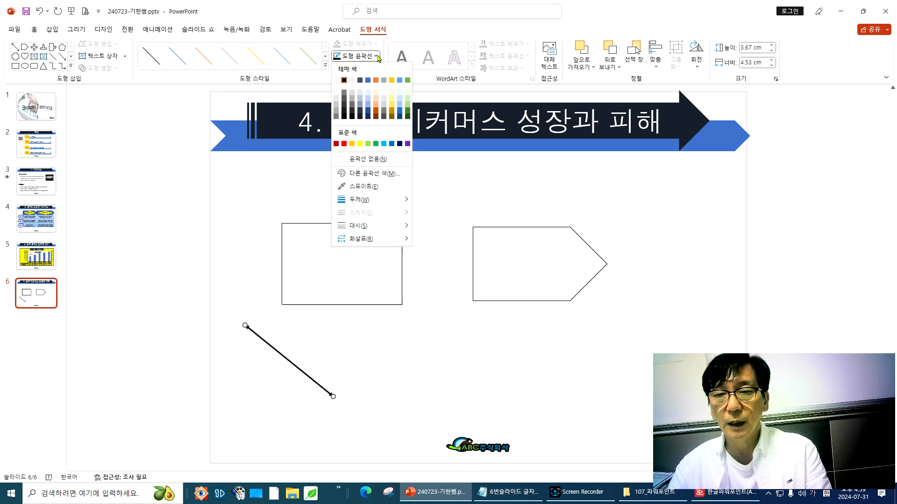
mouse_move(388, 235)
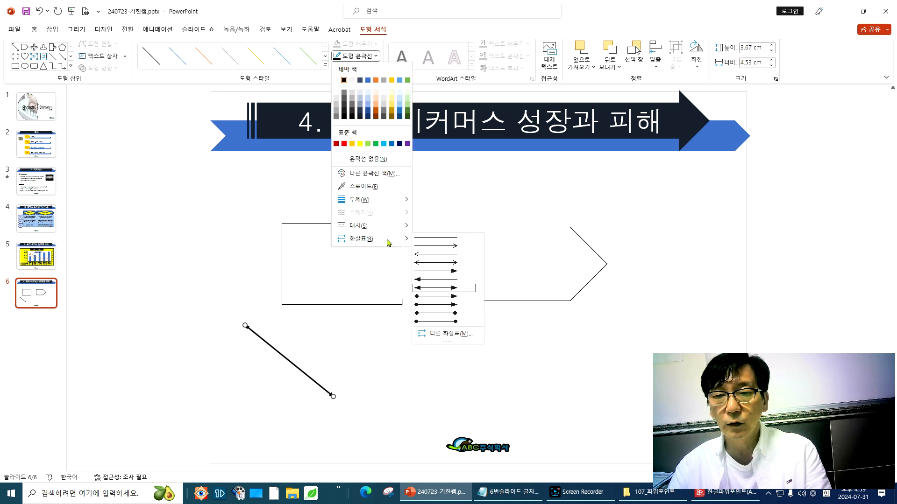
left_click(437, 309)
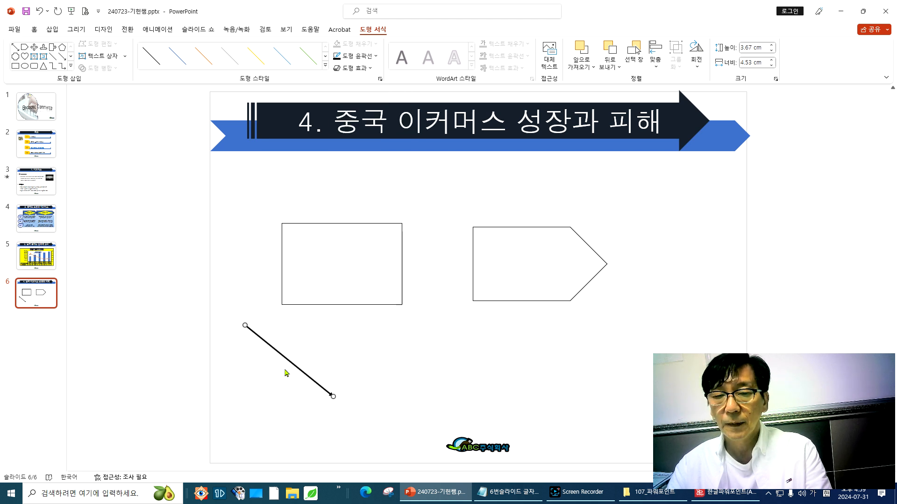
Step: Nudge the diagonal line upward and draw a double-headed elbow connector about 4.6 cm wide and 3.16 cm high beside it
left_click(297, 363)
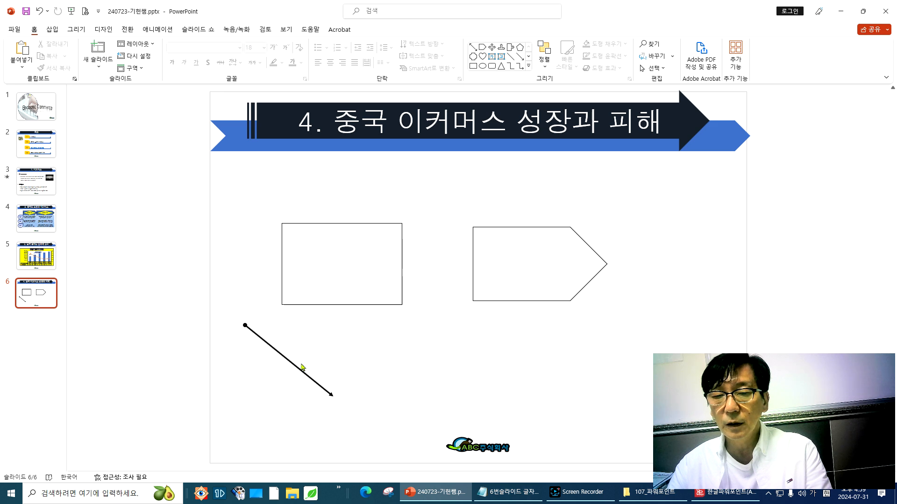
left_click_drag(295, 369, 292, 361)
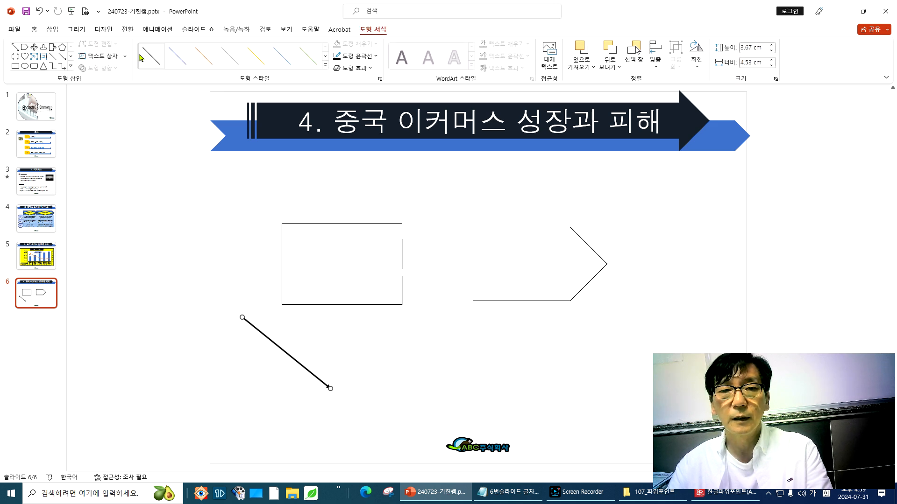
left_click(55, 31)
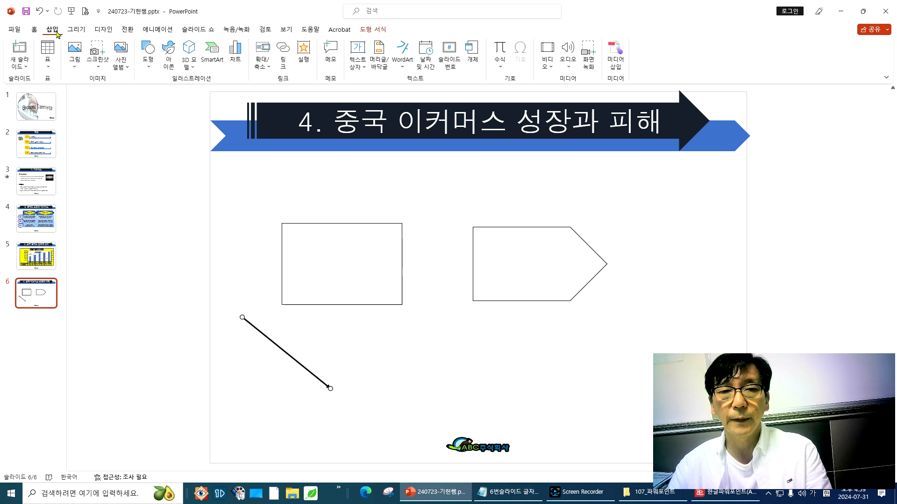
left_click(149, 66)
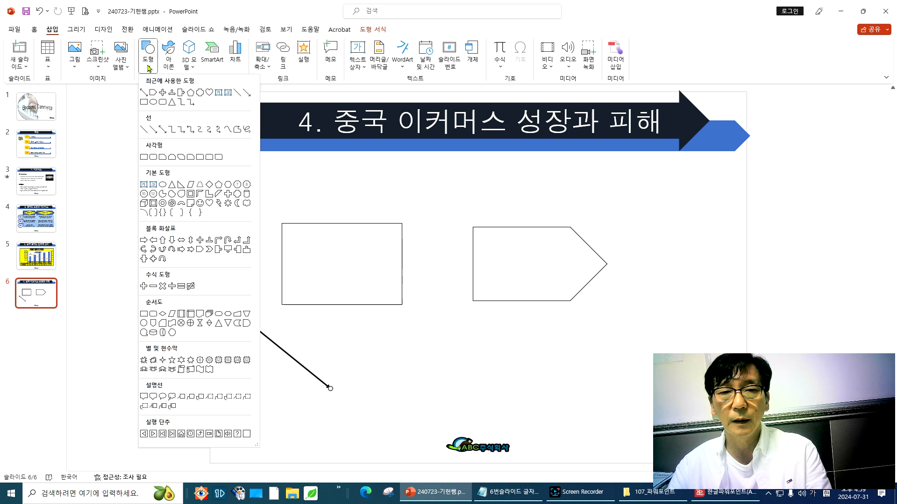
left_click(190, 132)
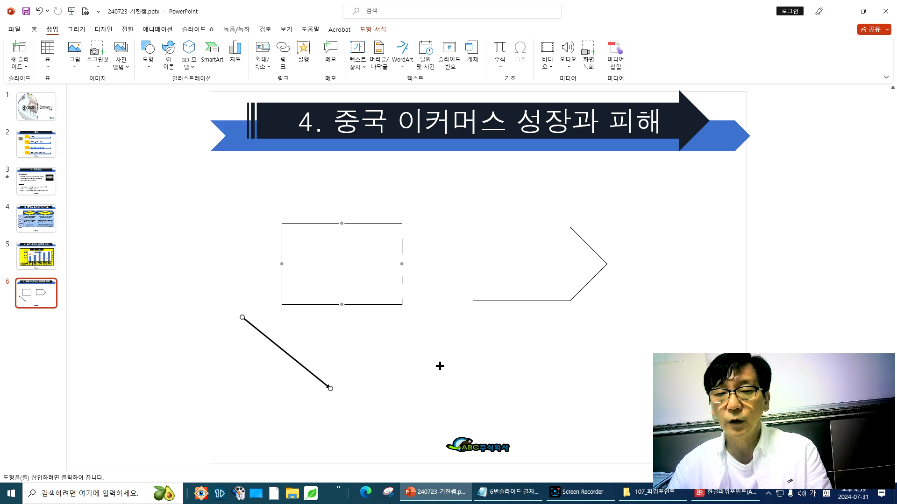
left_click_drag(375, 338, 464, 400)
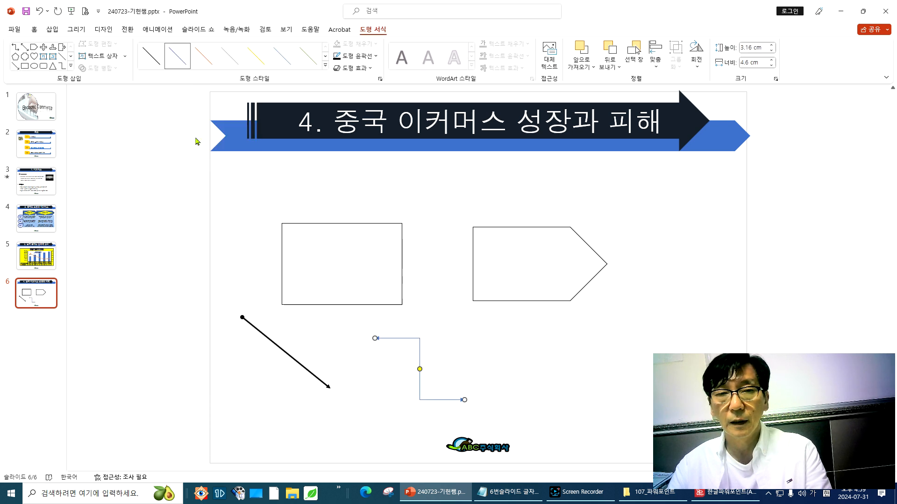
Step: Draw a double-headed curved connector about 4.36 cm wide and 2.83 cm high below the pentagon arrow
left_click(51, 31)
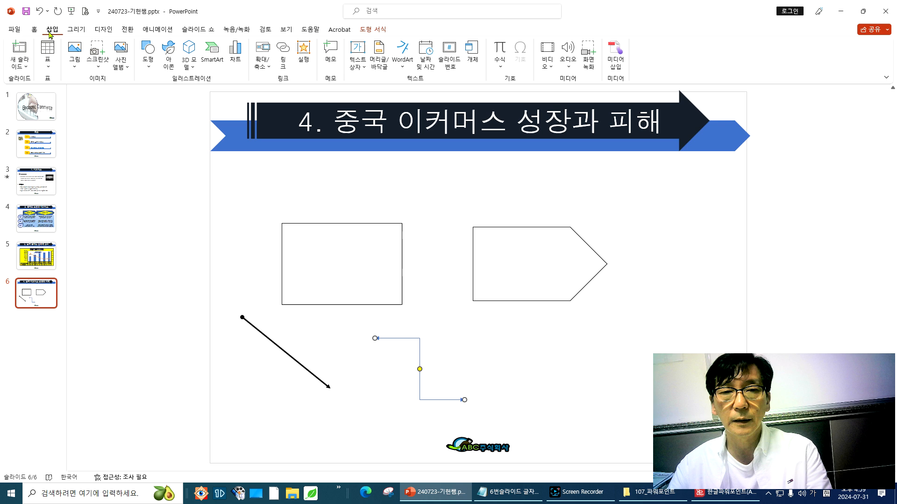
left_click(148, 65)
left_click(220, 130)
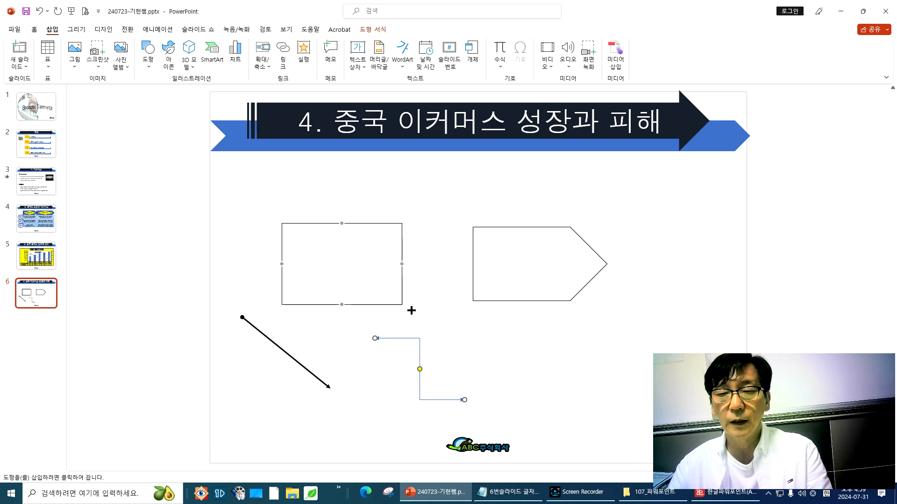
left_click_drag(491, 334, 574, 389)
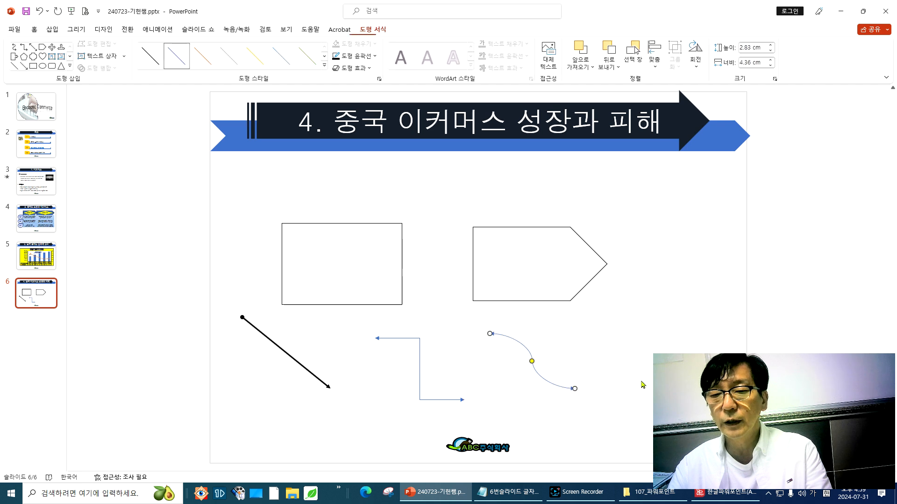
left_click(574, 408)
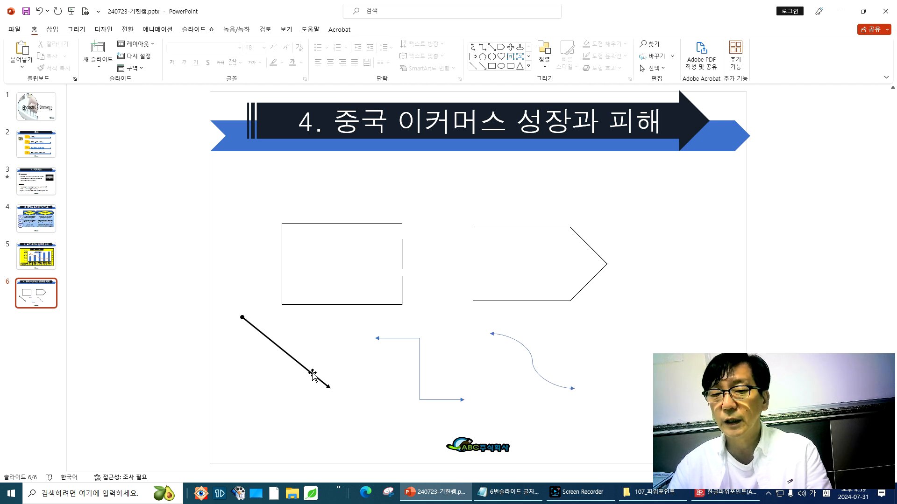
Step: Delete the diagonal arrow line and the curved connector from the slide
left_click_drag(312, 374, 332, 394)
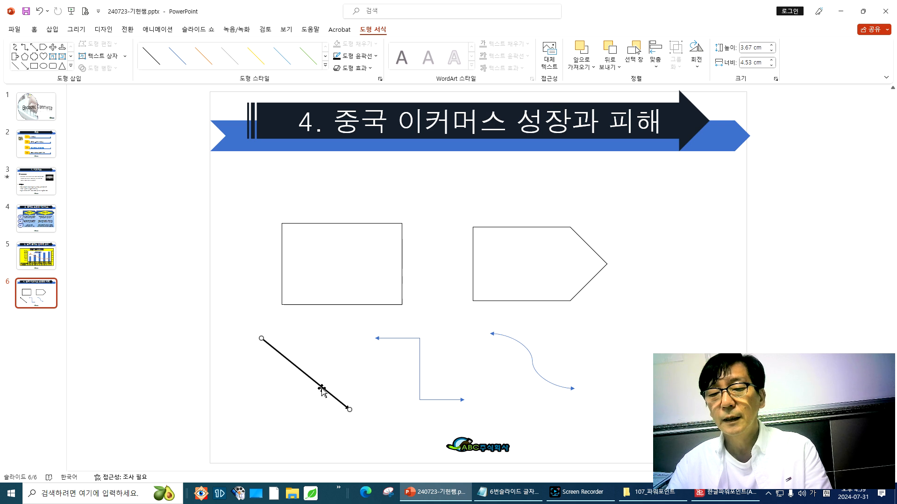
key("Delete")
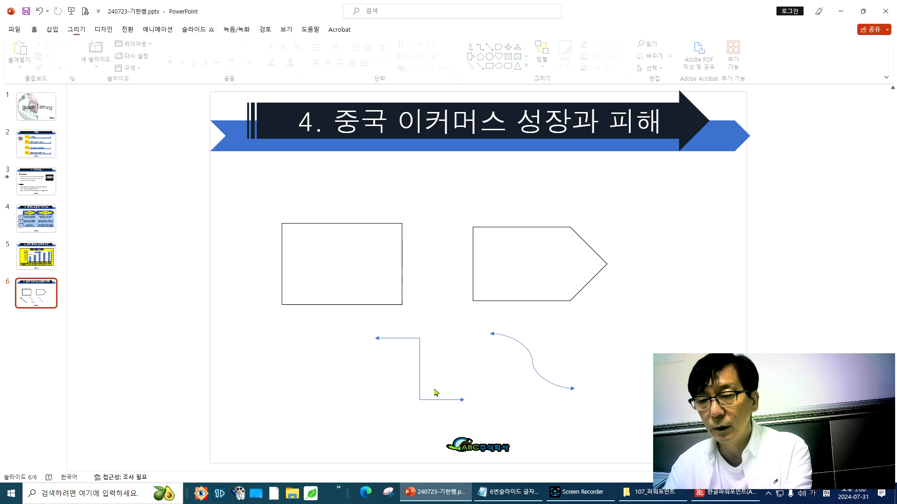
left_click(530, 355)
key("Delete")
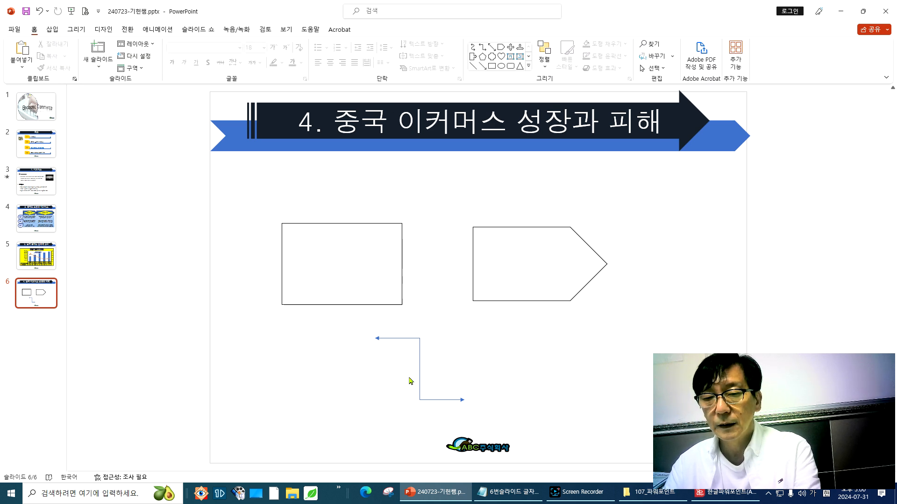
Step: Offset the rectangle up and left and the pentagon arrow lower, and remove the elbow connector between them
left_click_drag(578, 296, 527, 358)
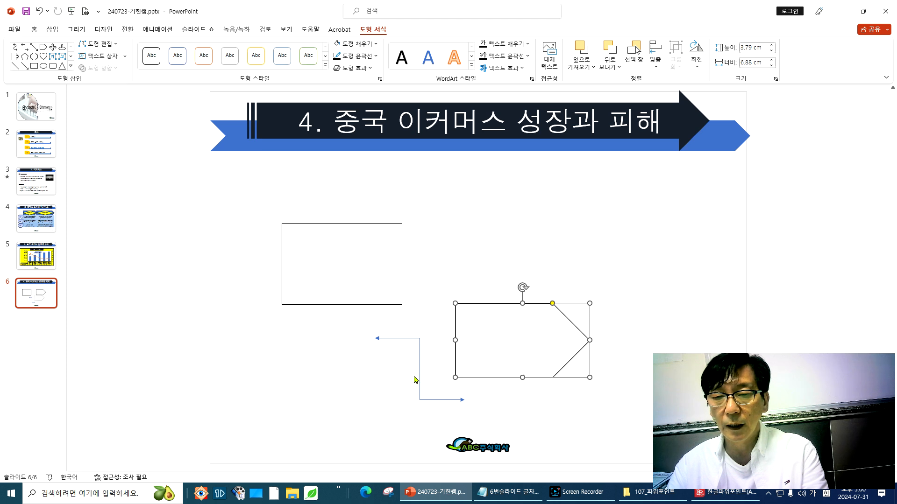
left_click_drag(369, 287, 341, 280)
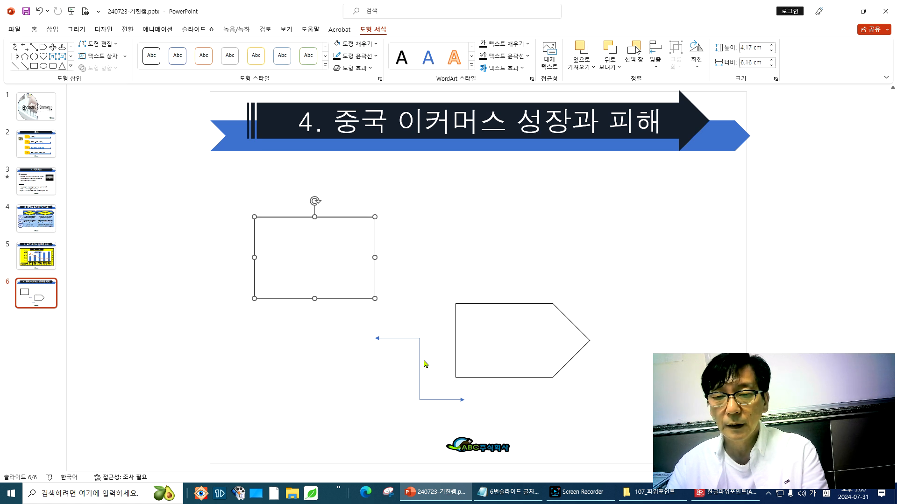
left_click_drag(419, 363, 463, 263)
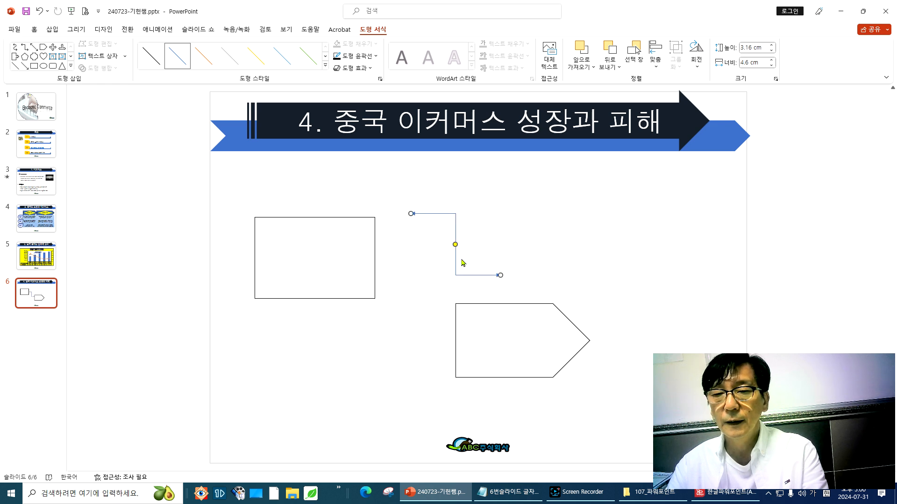
key("Delete")
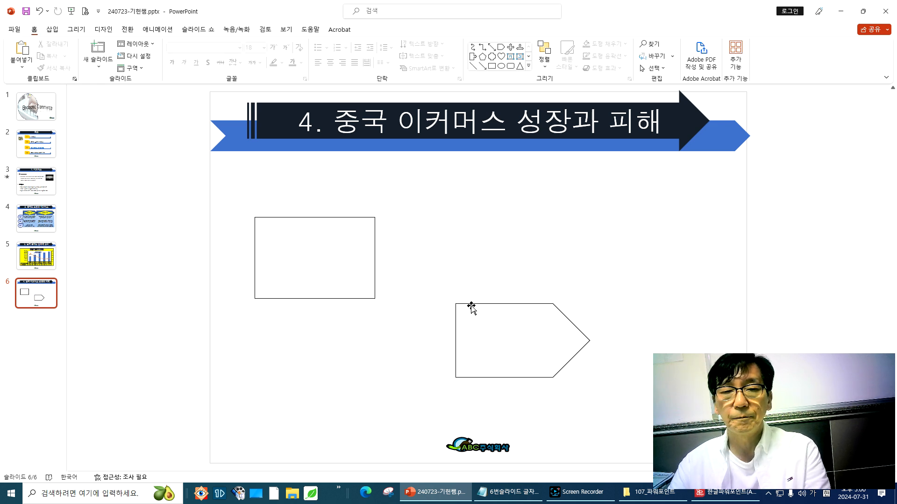
Step: Draw a double-headed elbow connector about 4.55 cm wide and 3.55 cm high in the blank area left of the slide
left_click(52, 29)
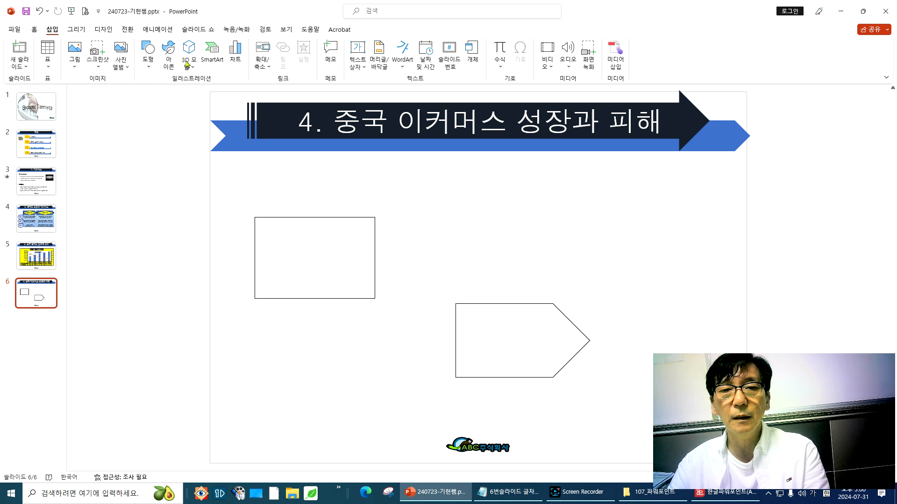
left_click(147, 73)
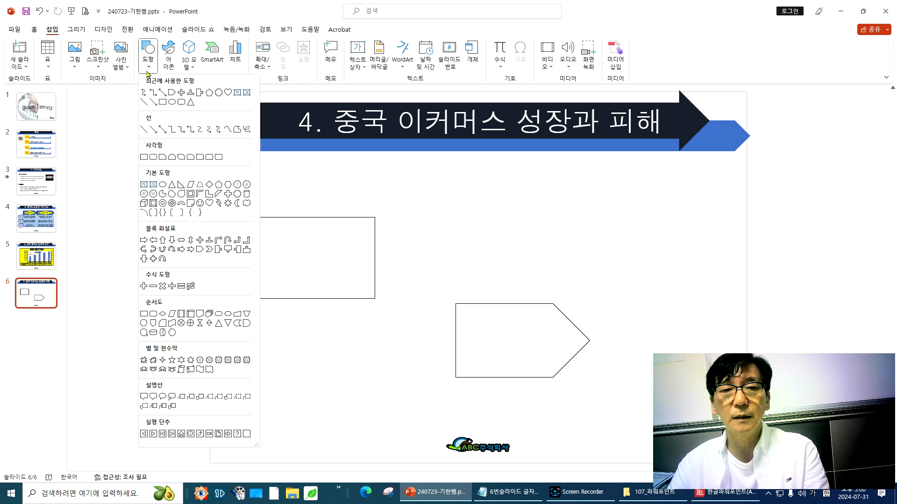
left_click(193, 131)
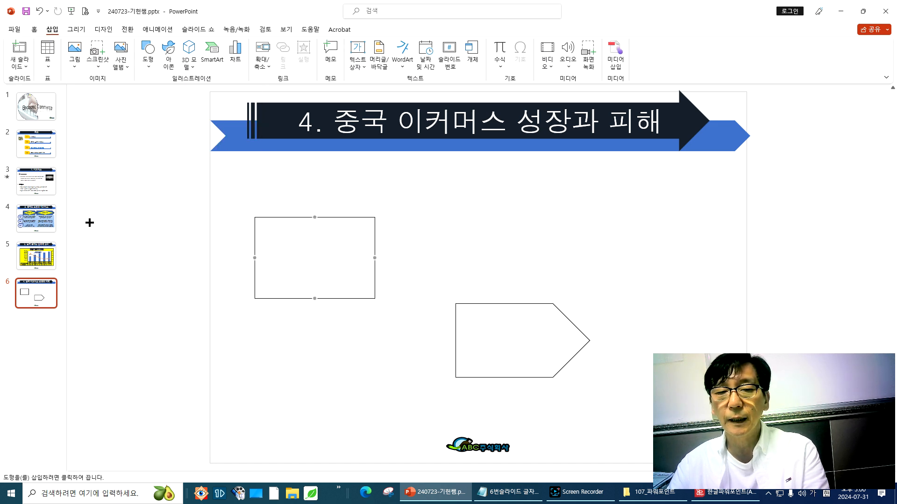
left_click_drag(89, 222, 178, 291)
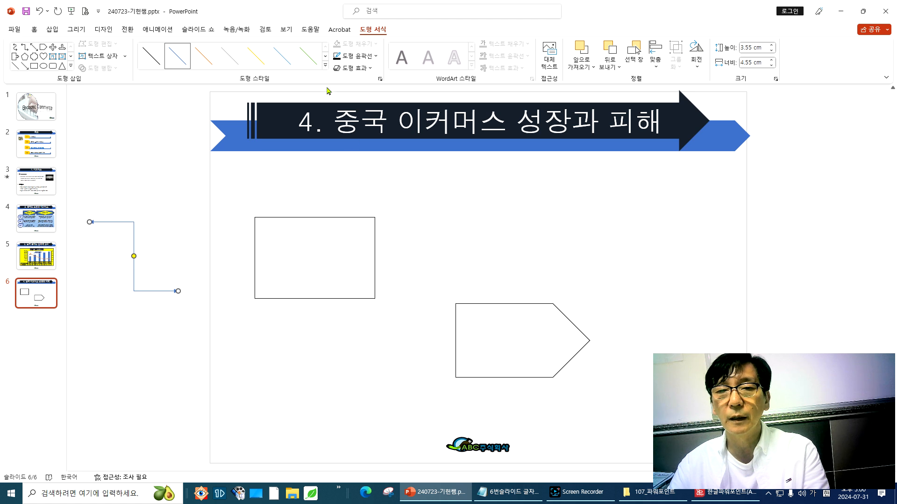
Step: Set the elbow connector's outline color to black and its weight to 1½ pt
left_click(354, 56)
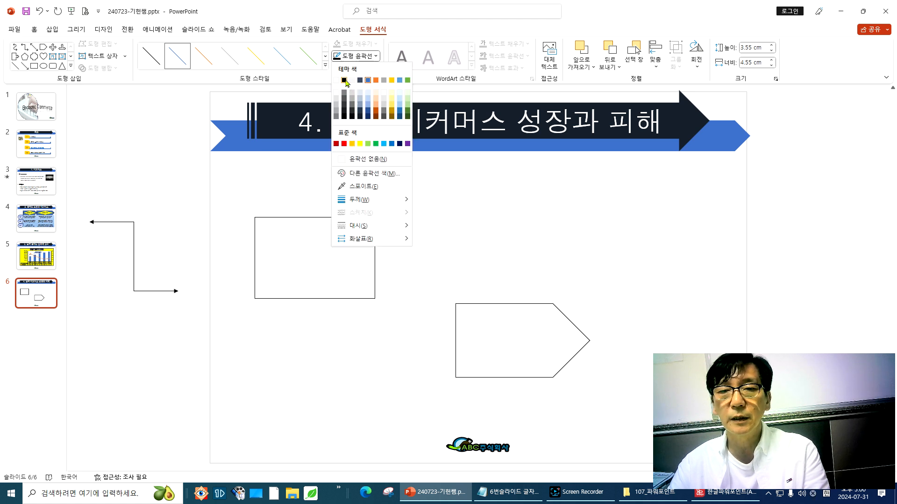
left_click(345, 81)
left_click(370, 58)
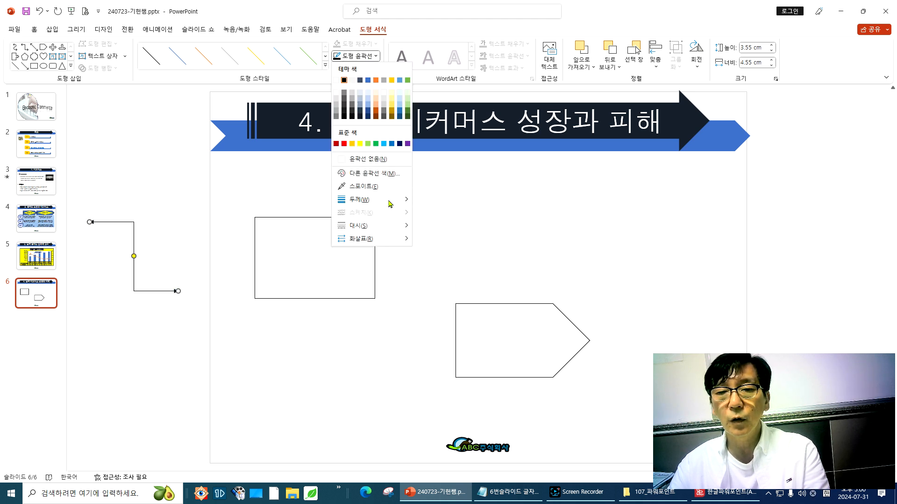
mouse_move(390, 204)
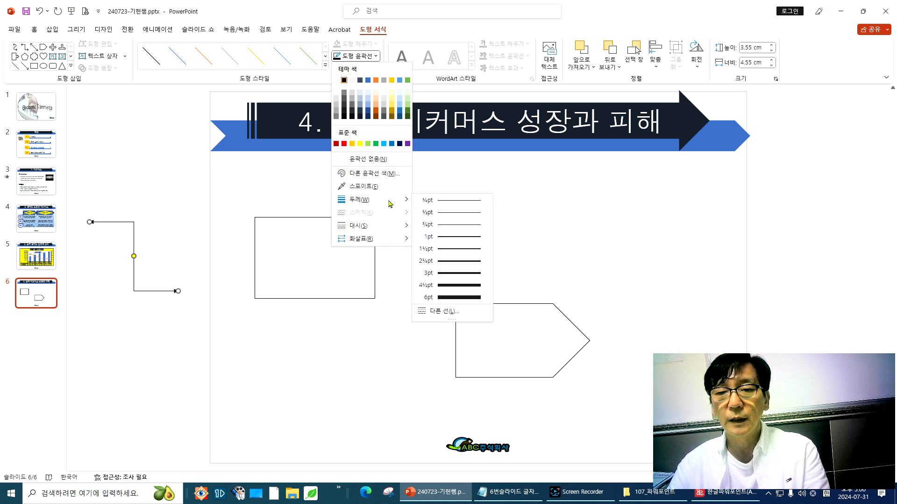
left_click(449, 249)
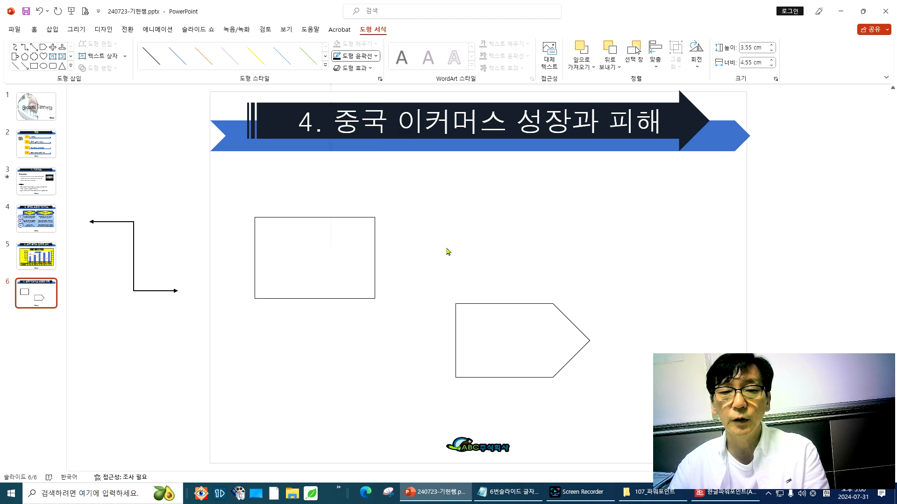
Step: Change the elbow connector's arrow style to a round dot at its start and a solid arrowhead at its end
left_click(360, 59)
mouse_move(401, 239)
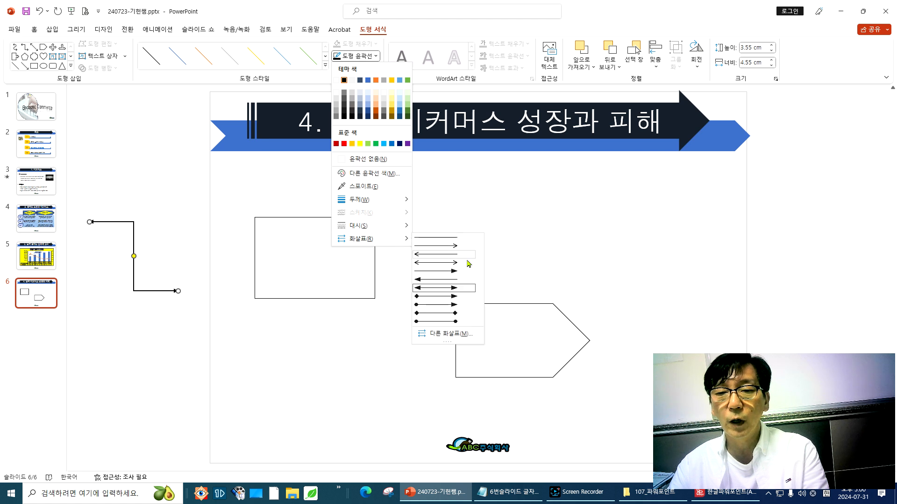
left_click(443, 304)
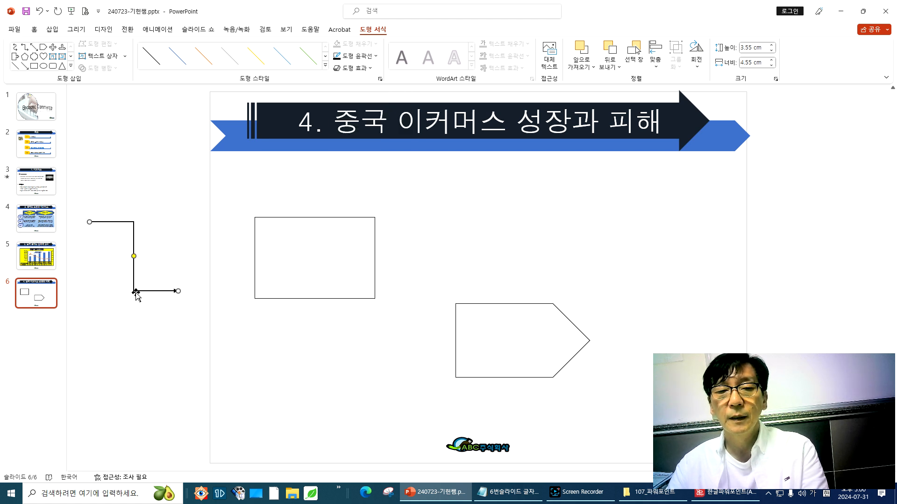
Step: Attach the elbow connector from the rectangle's right-side midpoint to the pentagon arrow's left-side midpoint, and shift the pentagon slightly up and left
left_click_drag(134, 284, 477, 250)
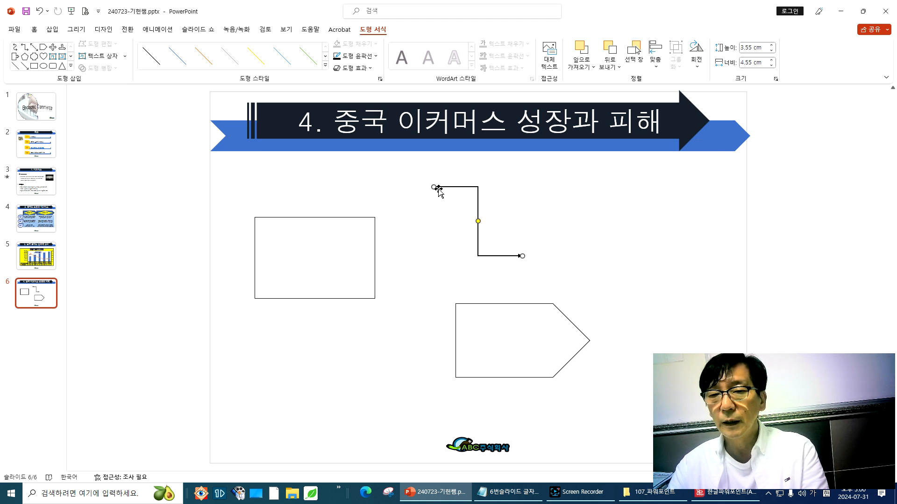
left_click_drag(435, 187, 373, 259)
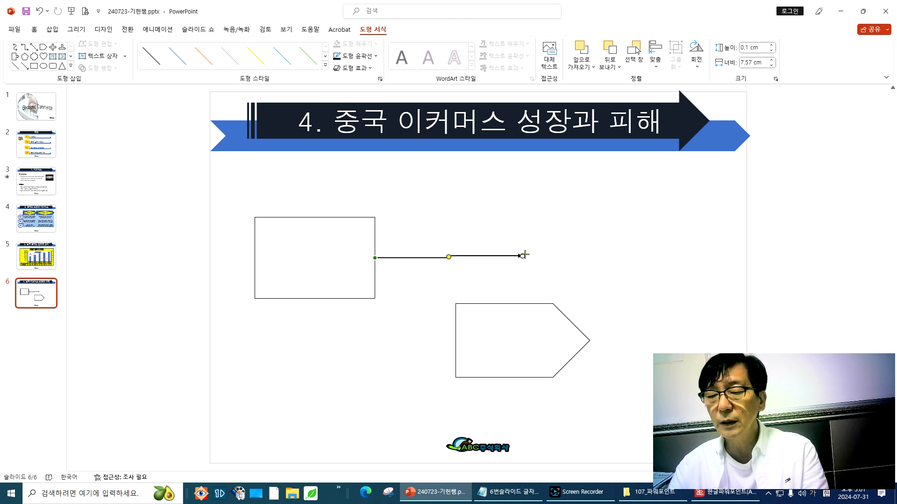
left_click_drag(525, 254, 455, 341)
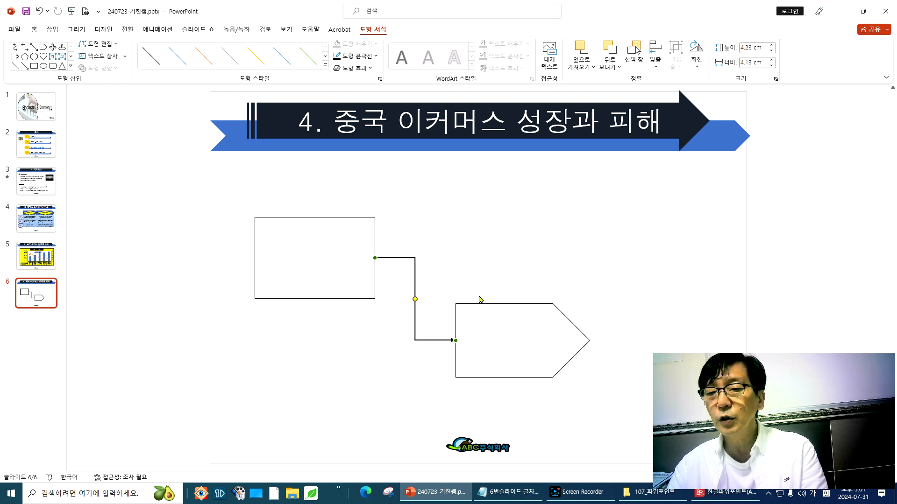
left_click(499, 265)
mouse_move(507, 330)
left_mouse_down()
mouse_move(517, 287)
mouse_move(579, 342)
mouse_move(475, 394)
mouse_move(460, 363)
mouse_move(522, 302)
mouse_move(496, 318)
left_mouse_up()
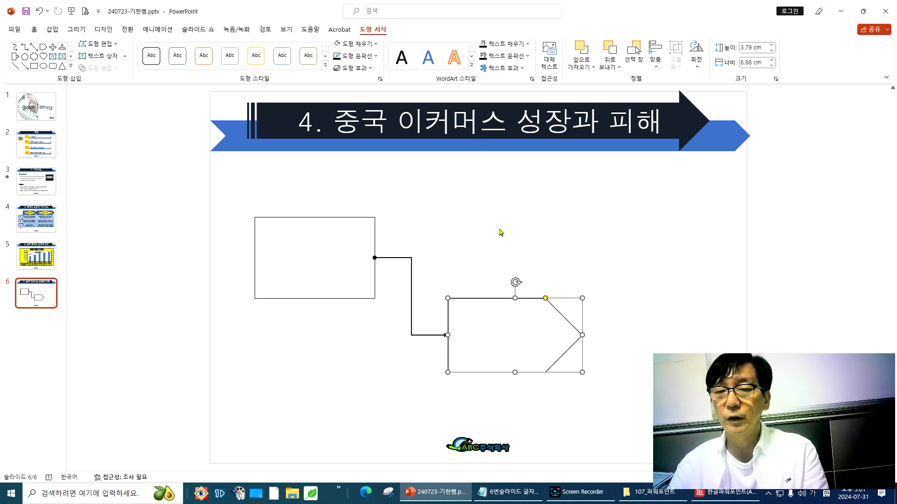
Step: Delete the rectangle, elbow connector and pentagon arrow together, and check the slide layout in the PDF before returning to PowerPoint
left_click_drag(177, 177, 658, 411)
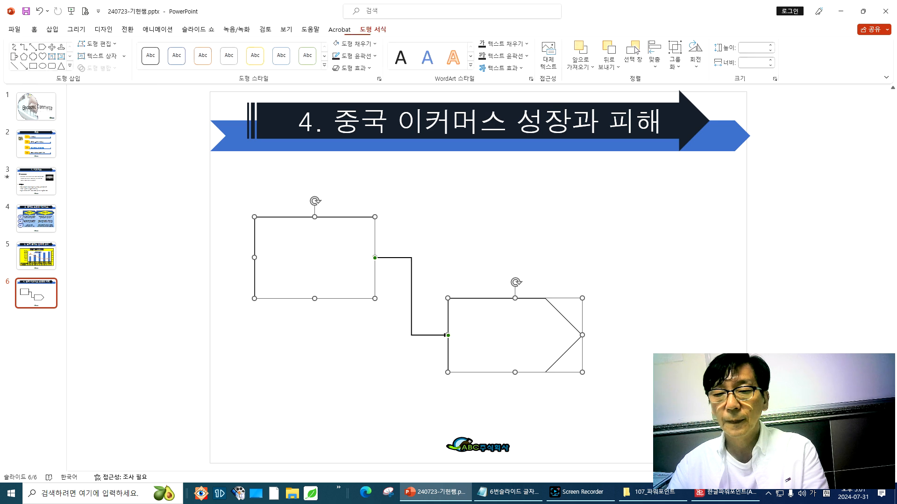
key("Delete")
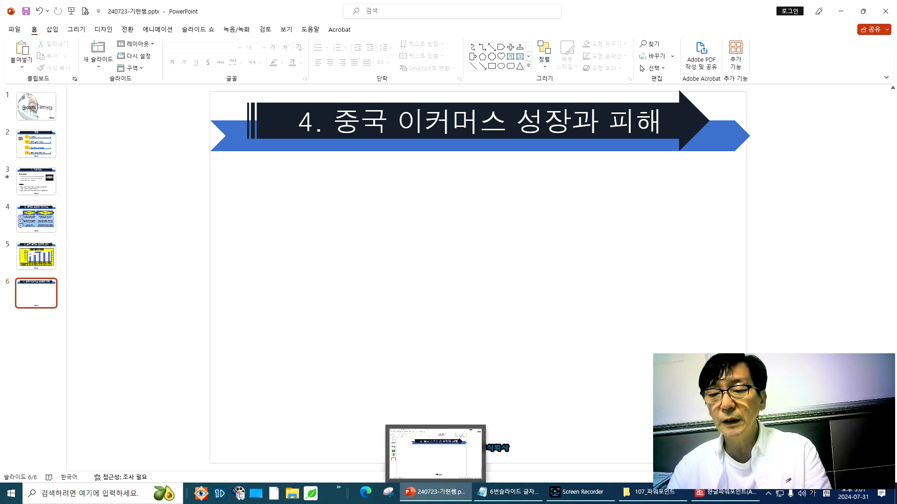
left_click(714, 494)
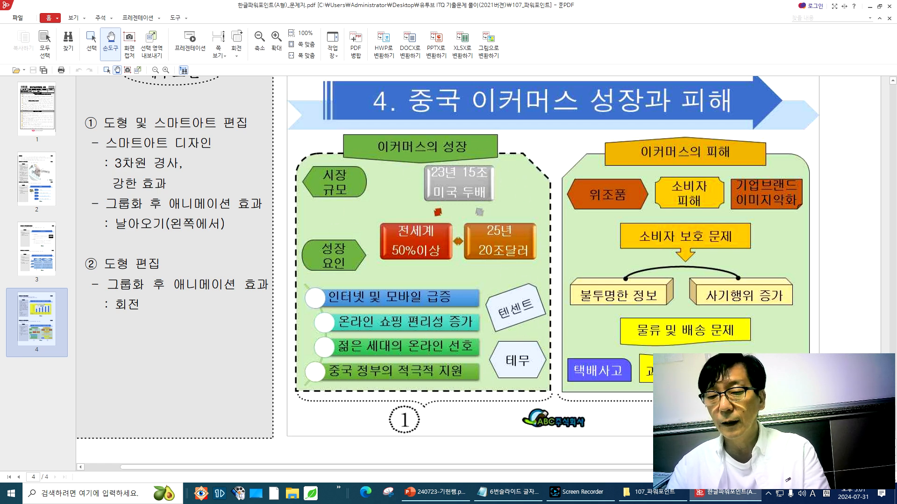
left_click(443, 436)
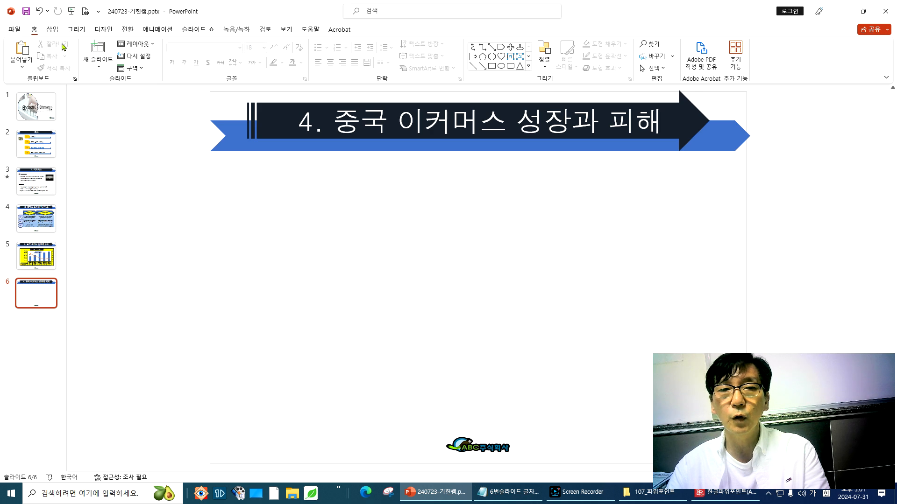
Step: Draw a rectangle about 7.98 cm wide and 6.81 cm high in the middle of slide 6
left_click(53, 30)
left_click(148, 63)
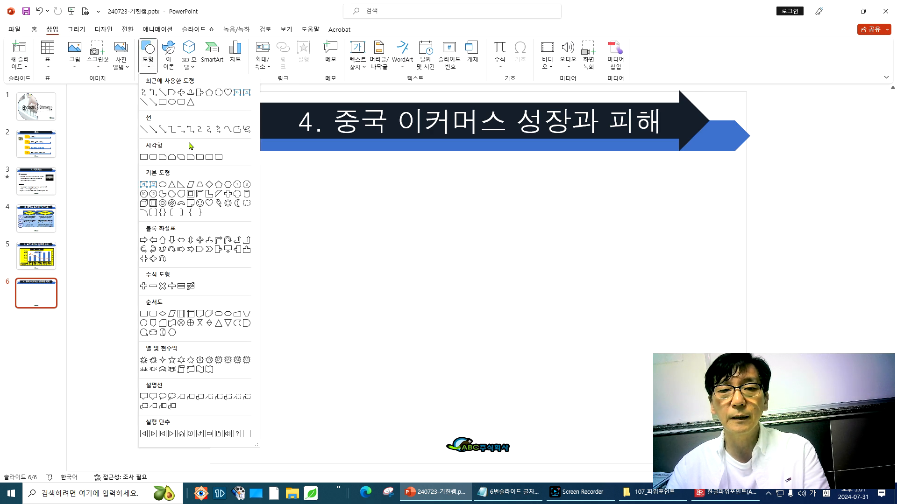
left_click(144, 157)
left_click_drag(323, 216, 478, 350)
Step: Give the rectangle a dashed outline with a weight of 2¼ pt
left_click(358, 55)
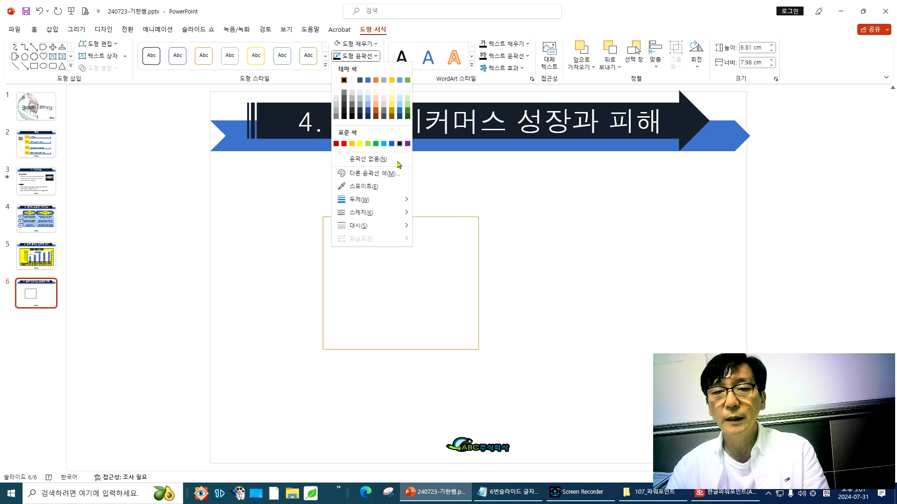
mouse_move(400, 226)
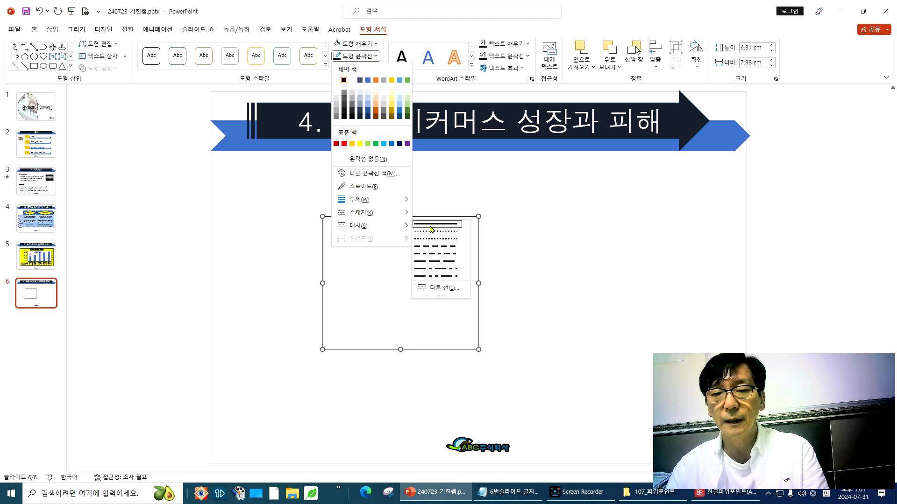
left_click(452, 248)
left_click(368, 57)
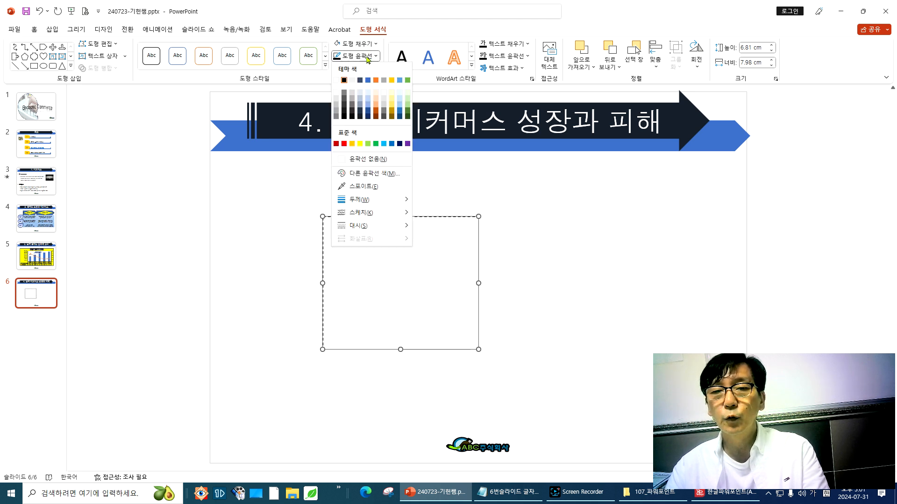
mouse_move(384, 203)
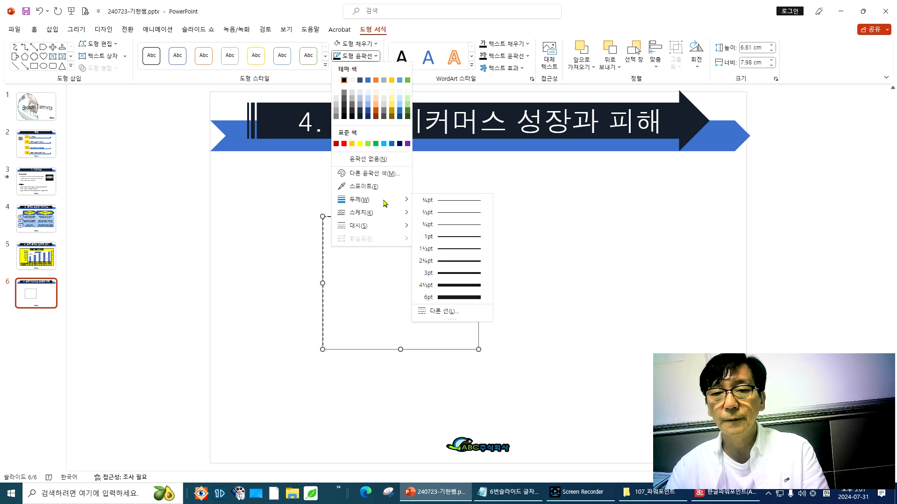
left_click(457, 263)
left_click(546, 295)
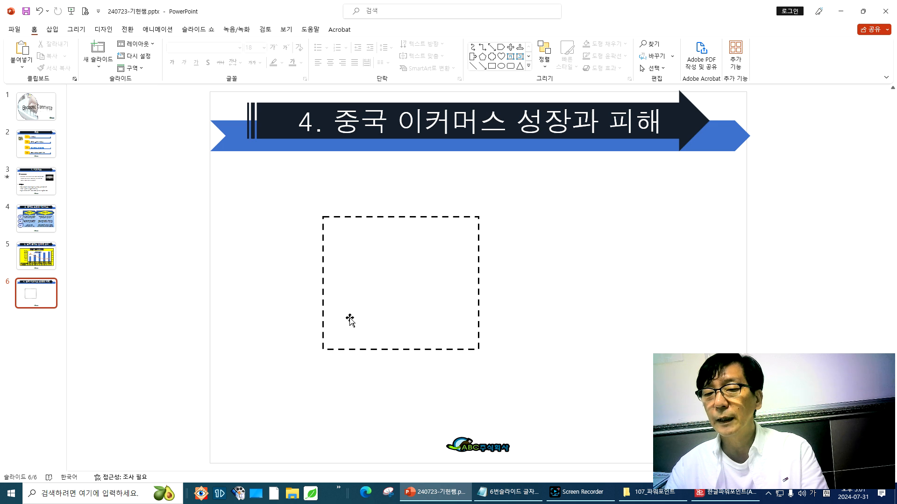
Step: Delete the dashed rectangle and check the SmartArt and shape layout in the PDF before returning to PowerPoint
left_click(401, 305)
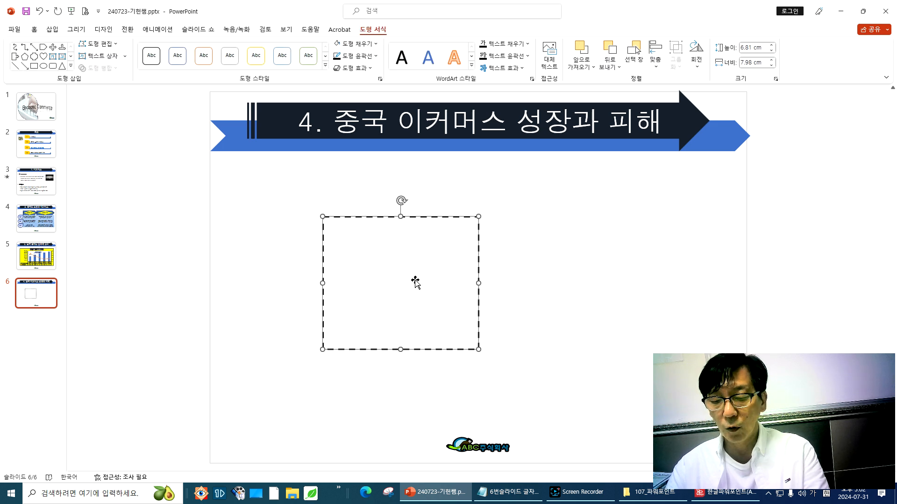
key("Delete")
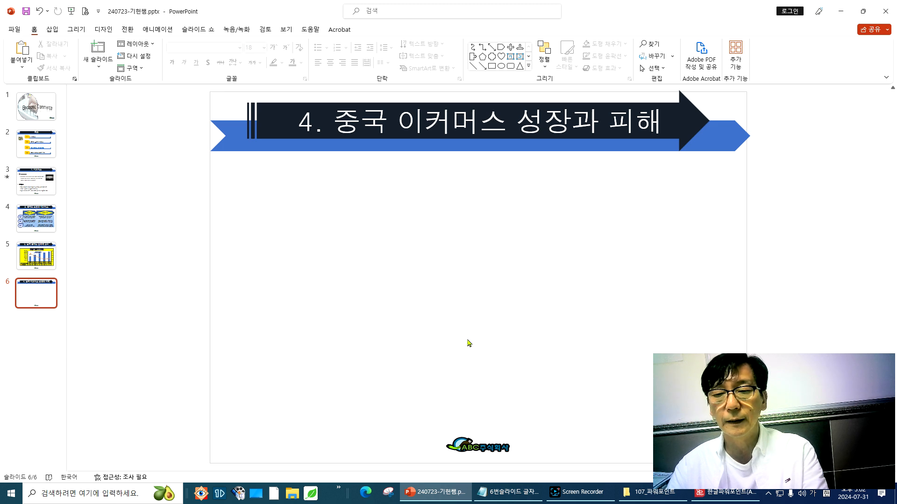
key("alt+Tab")
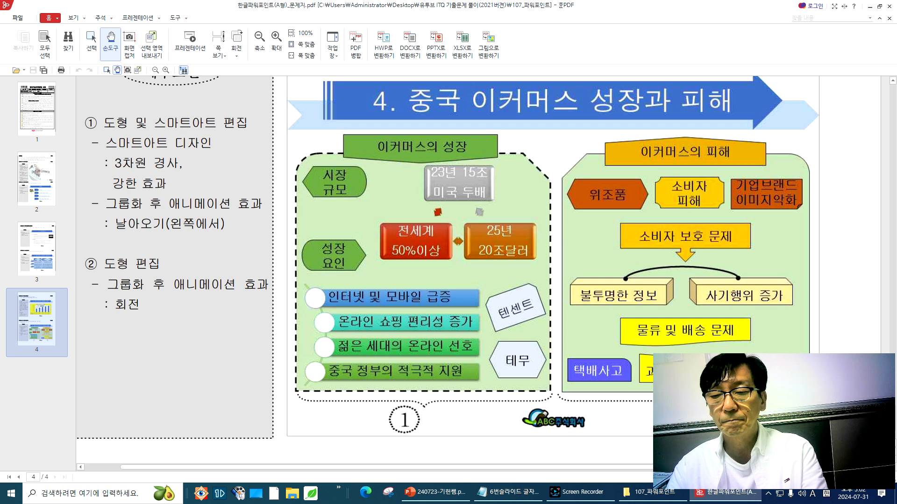
left_click(715, 499)
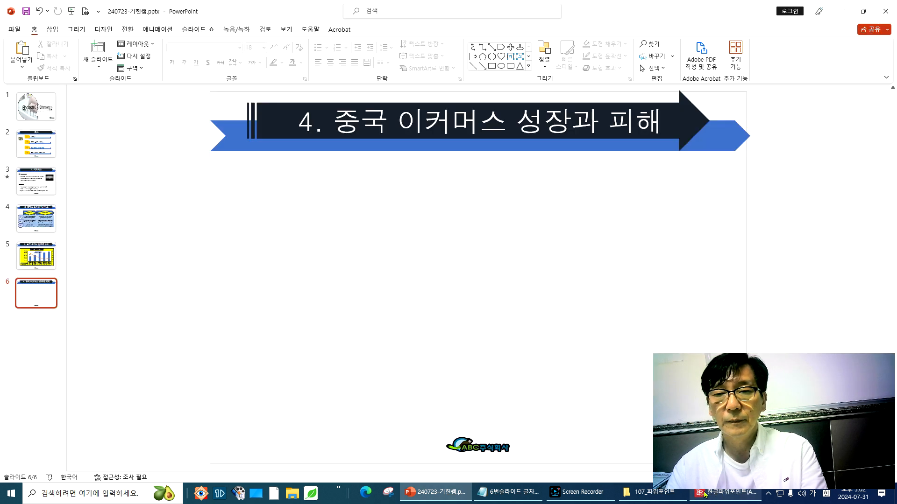
Step: Insert a Multidirectional Cycle (다방향 주기형) SmartArt graphic from the cycle category on slide 6
left_click(52, 30)
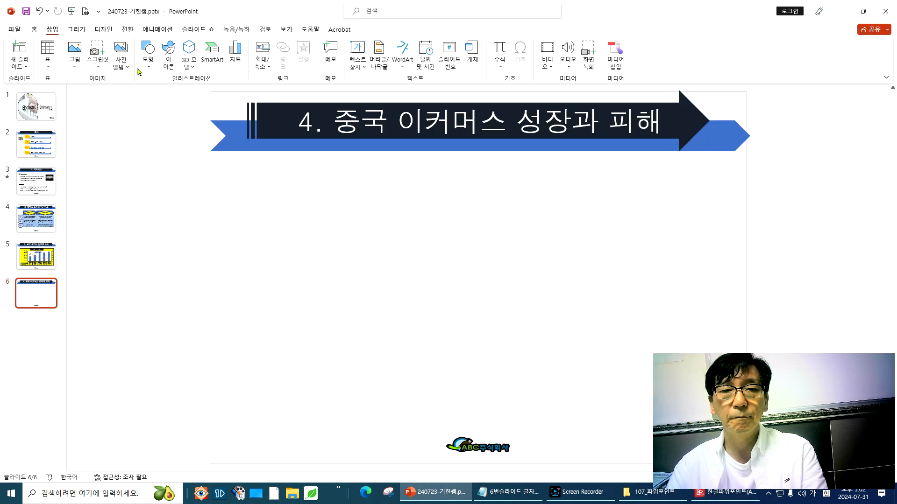
left_click(213, 54)
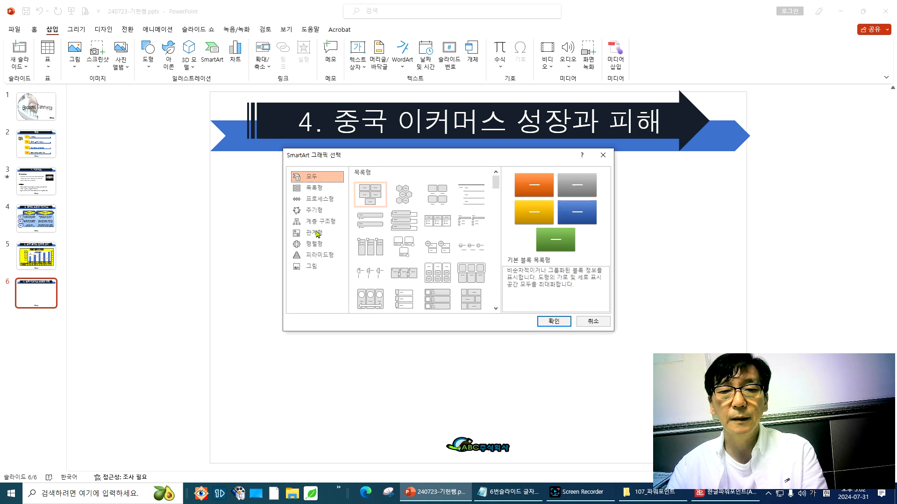
left_click(324, 216)
left_click(395, 217)
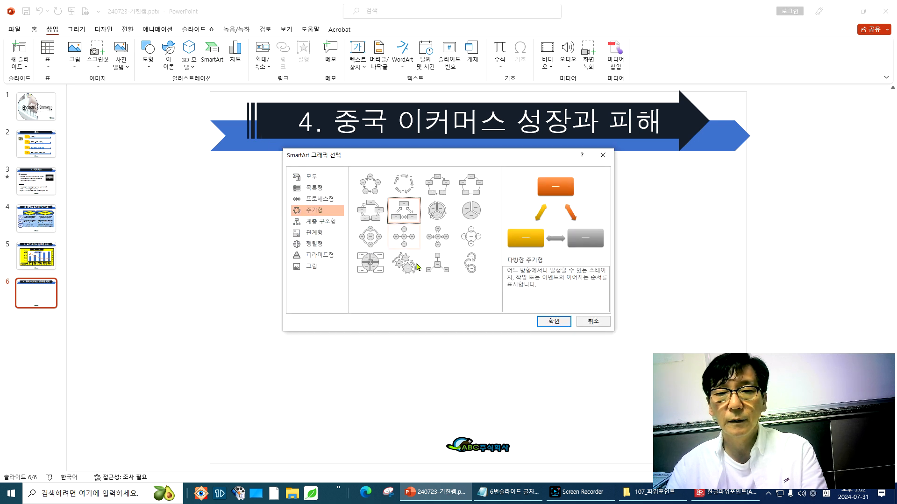
left_click(541, 322)
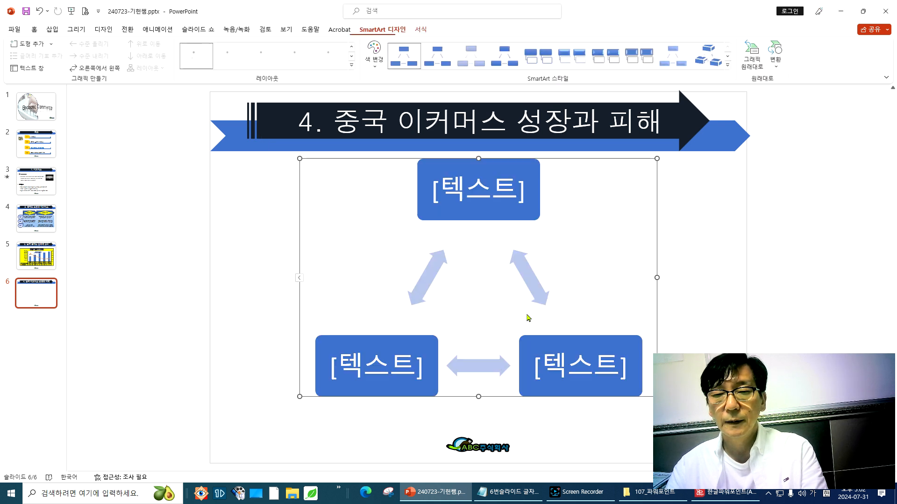
Step: Open the cycle SmartArt's text entry list, and select the line "23년 15조 미국 두배" in the Notepad file 6번슬라이드 글자.txt
left_click(300, 280)
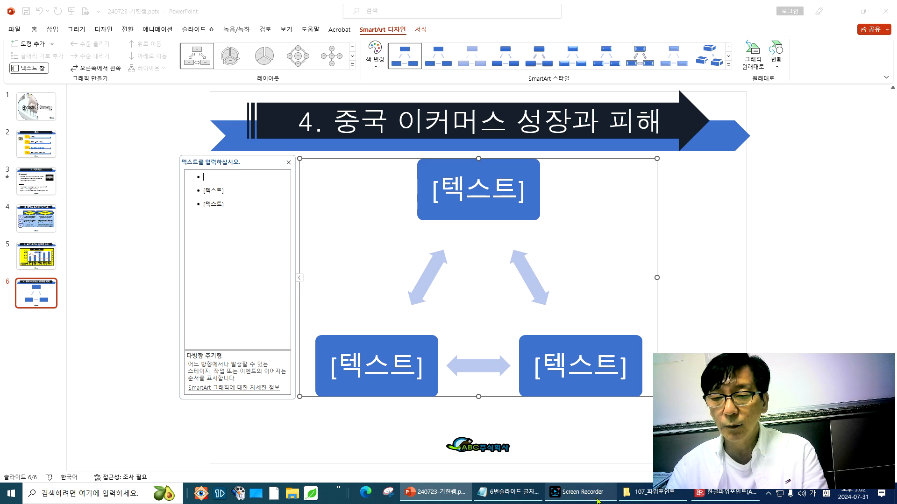
left_click(509, 491)
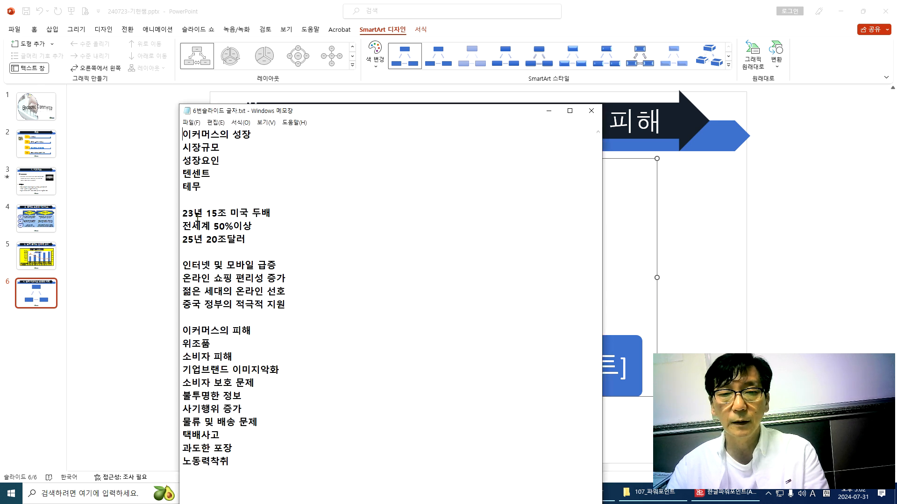
left_click_drag(183, 213, 271, 213)
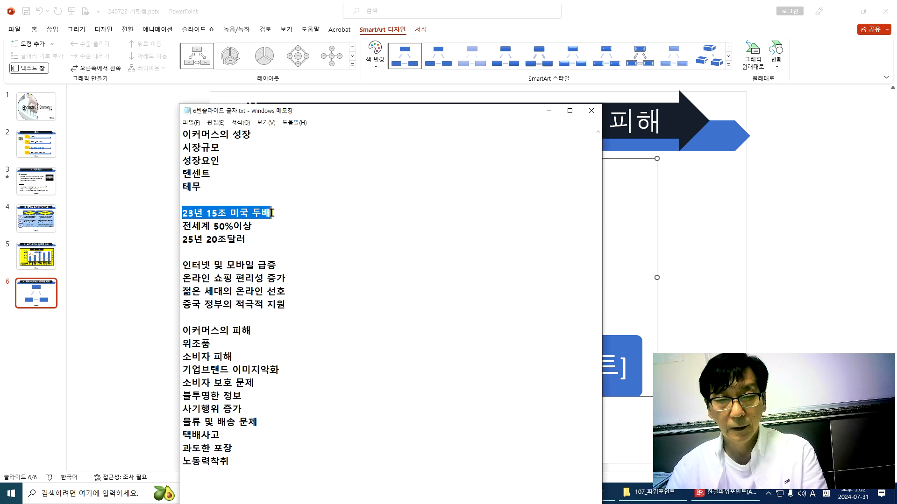